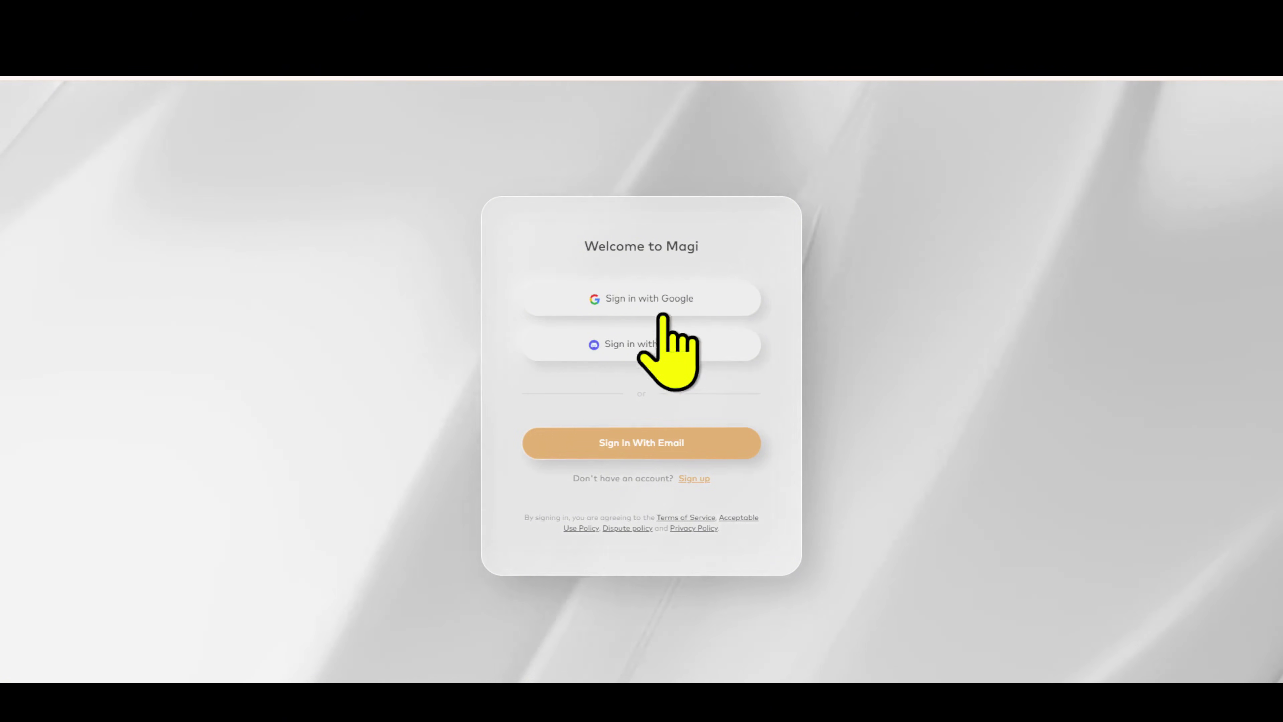
# Step: Sign in to Magi with a Google account and dismiss the Video Extension tutorial tip
pyautogui.click(693, 304)
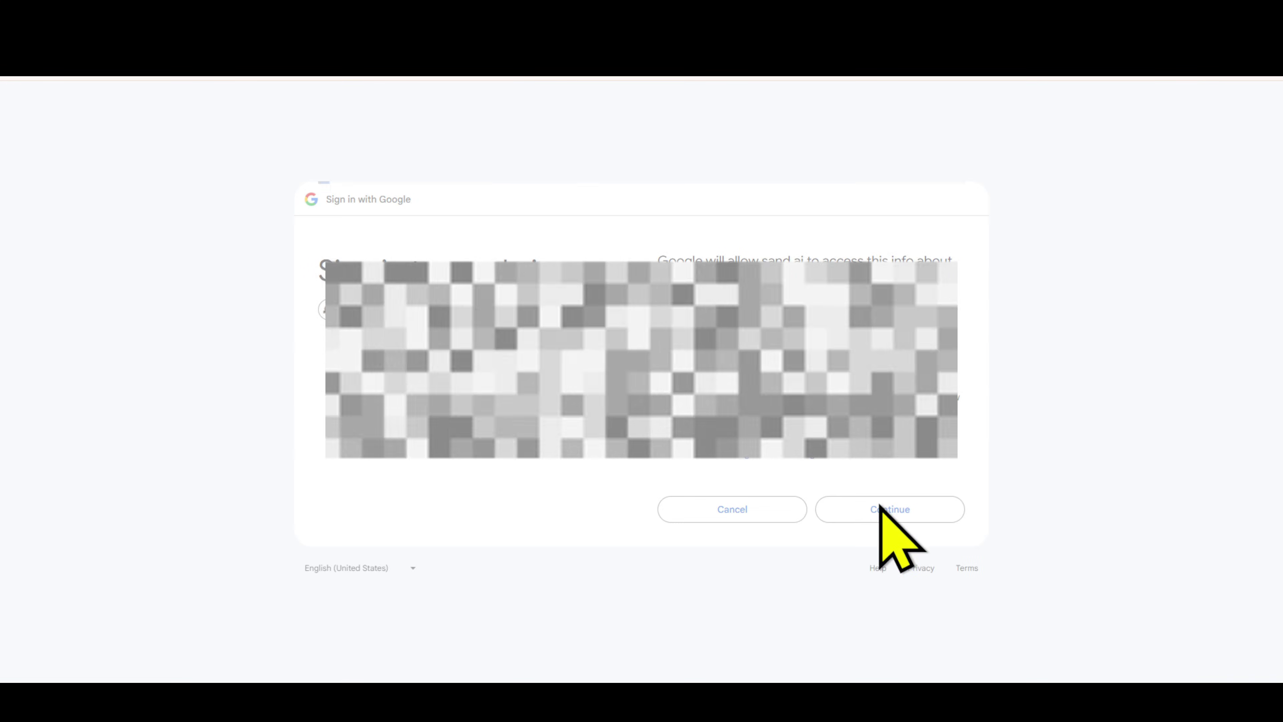
pyautogui.click(872, 510)
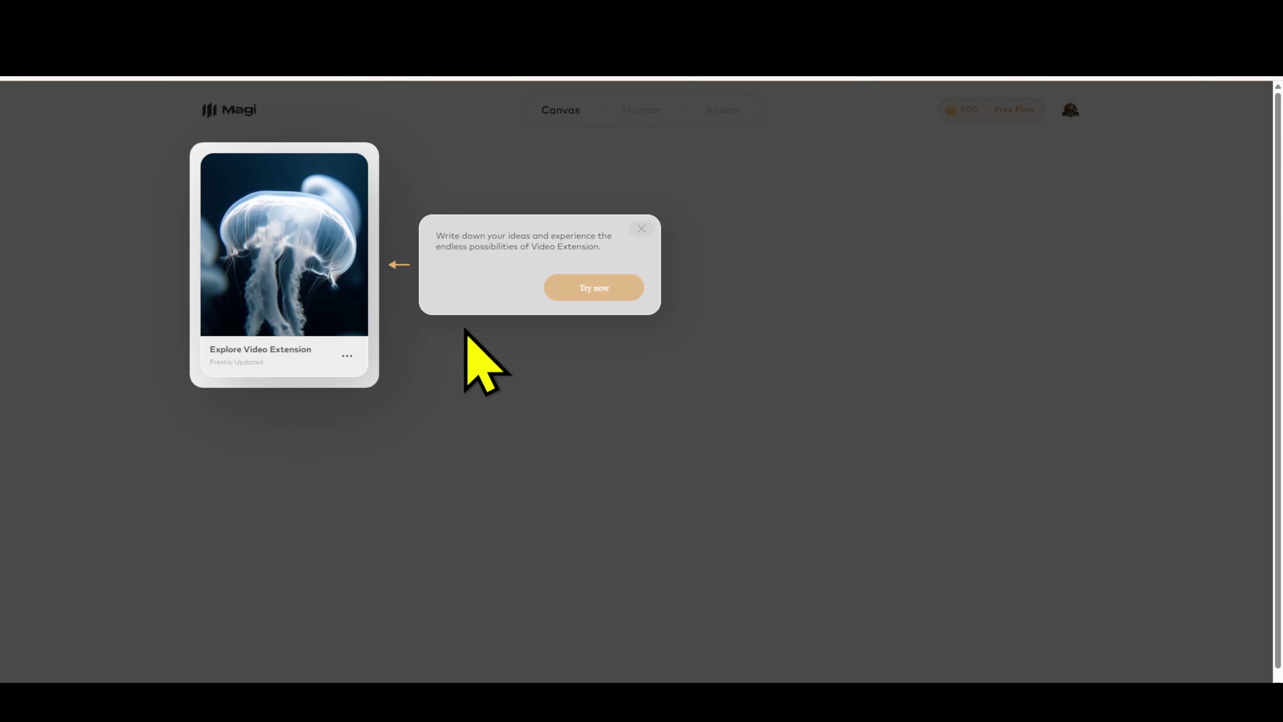
pyautogui.click(640, 230)
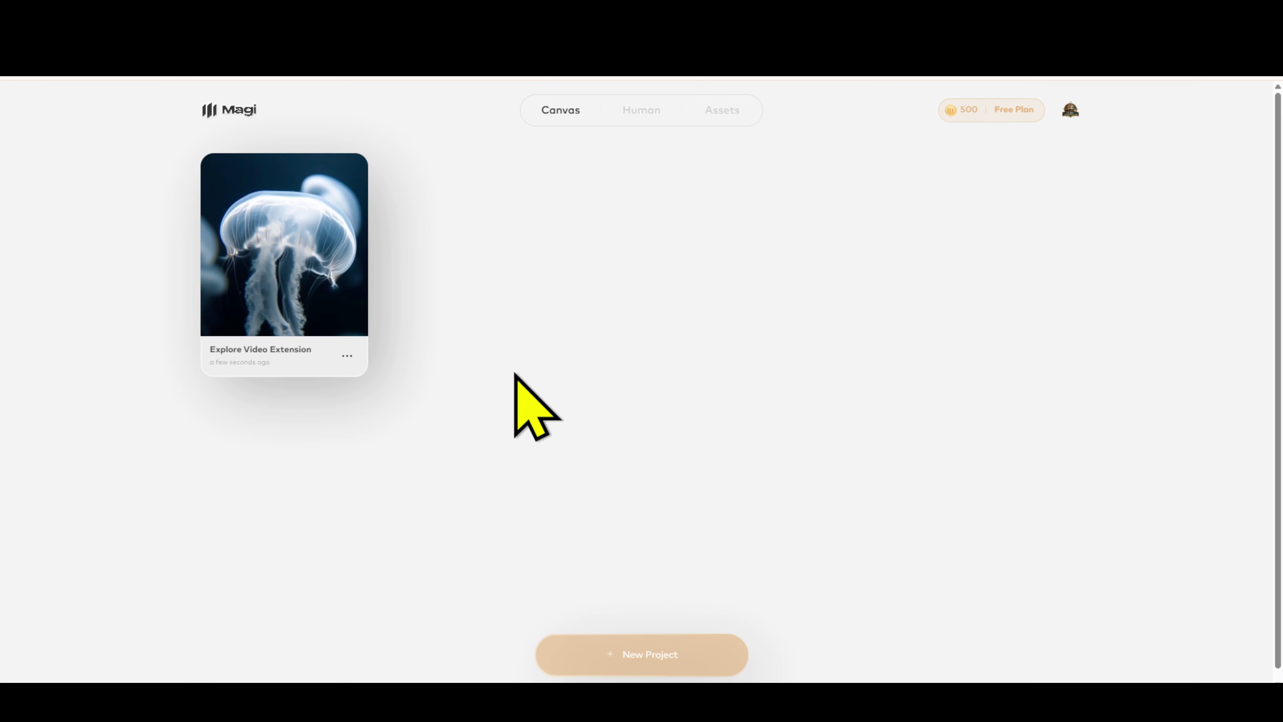
# Step: Create a new project from the uploaded robot-at-desk image, linked to a 5s Image to Video node
pyautogui.click(645, 662)
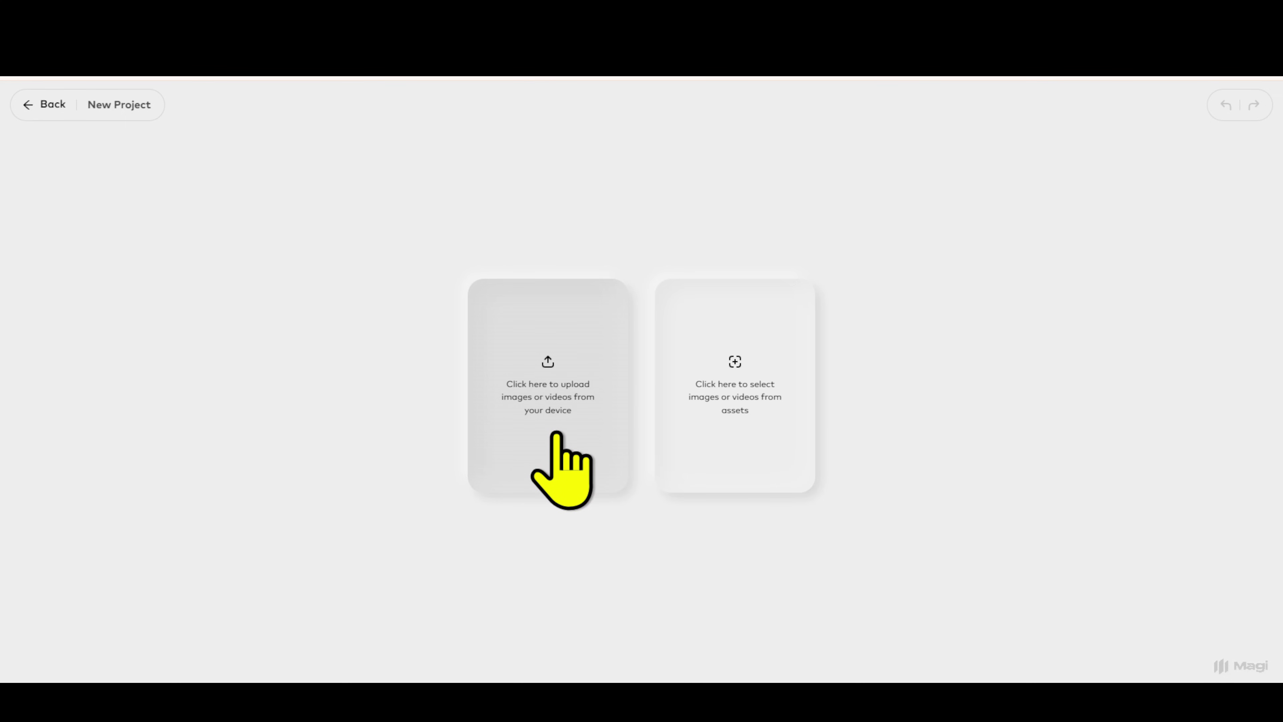
pyautogui.click(559, 440)
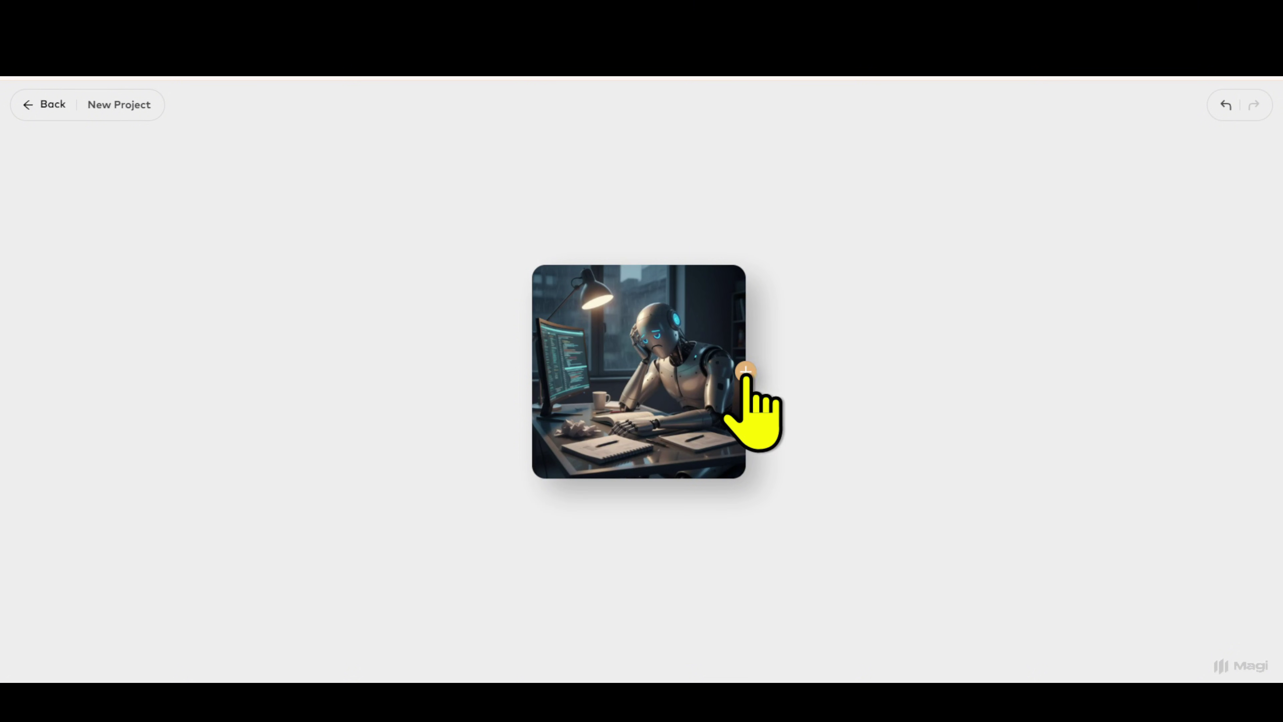
pyautogui.click(745, 373)
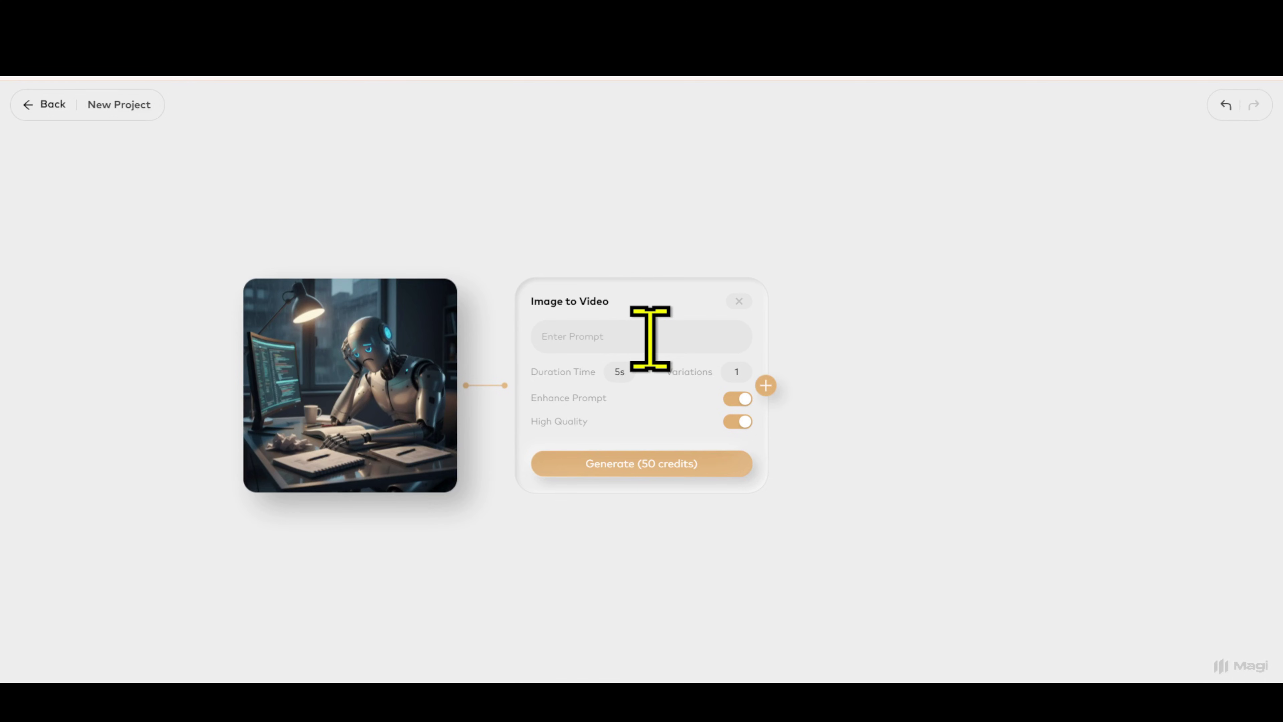
# Step: Paste the tired, sighing robot prompt into the Image to Video node and review it
pyautogui.hotkey('ctrl', 'v')
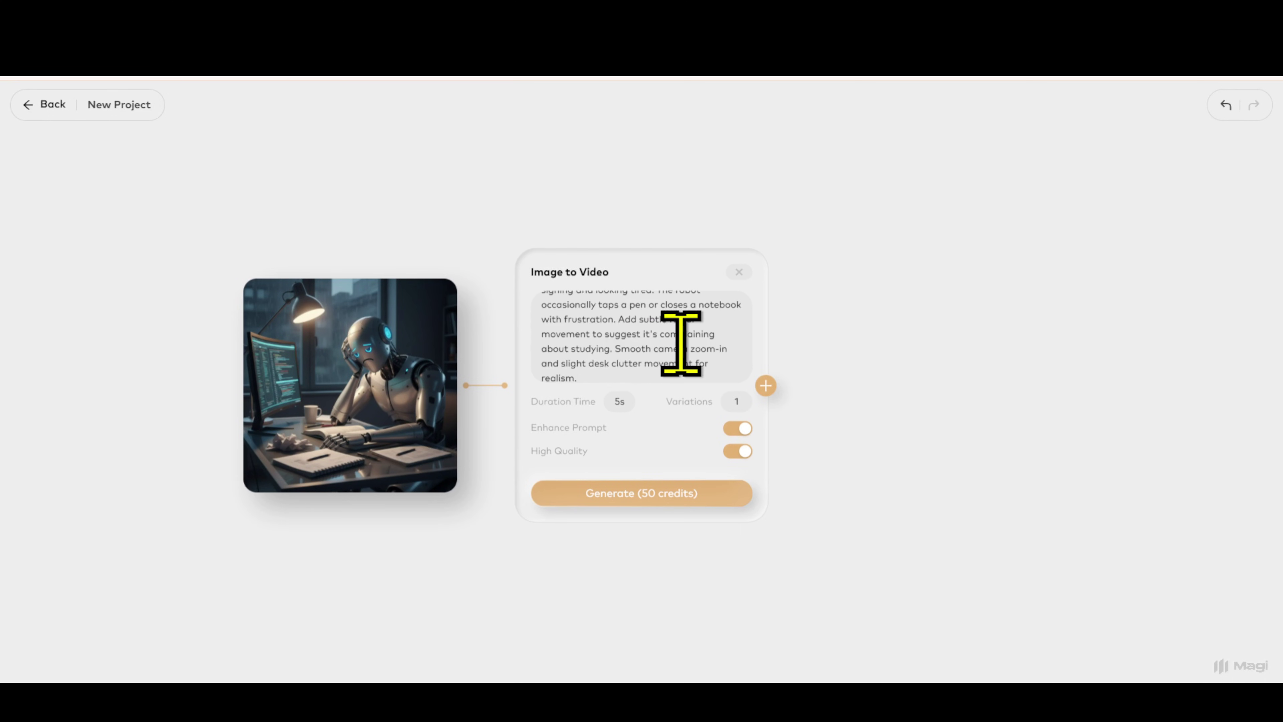
pyautogui.scroll(2, 680, 344)
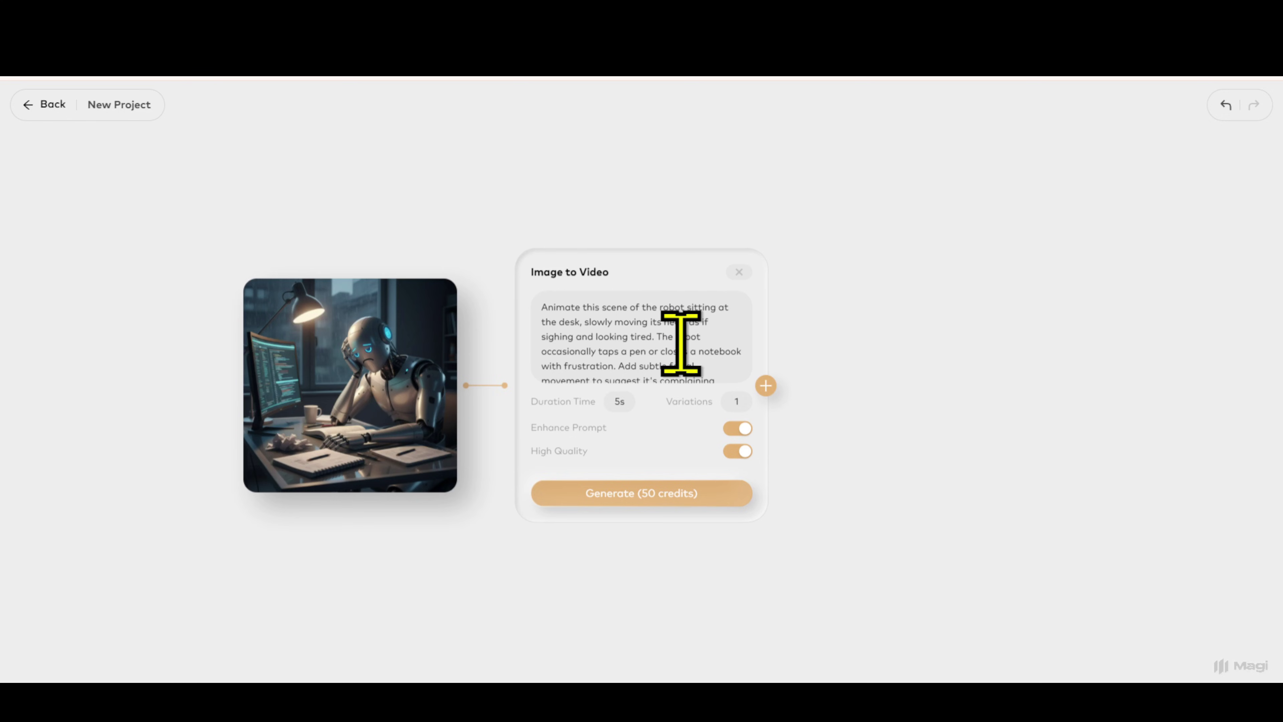
pyautogui.scroll(-2, 680, 344)
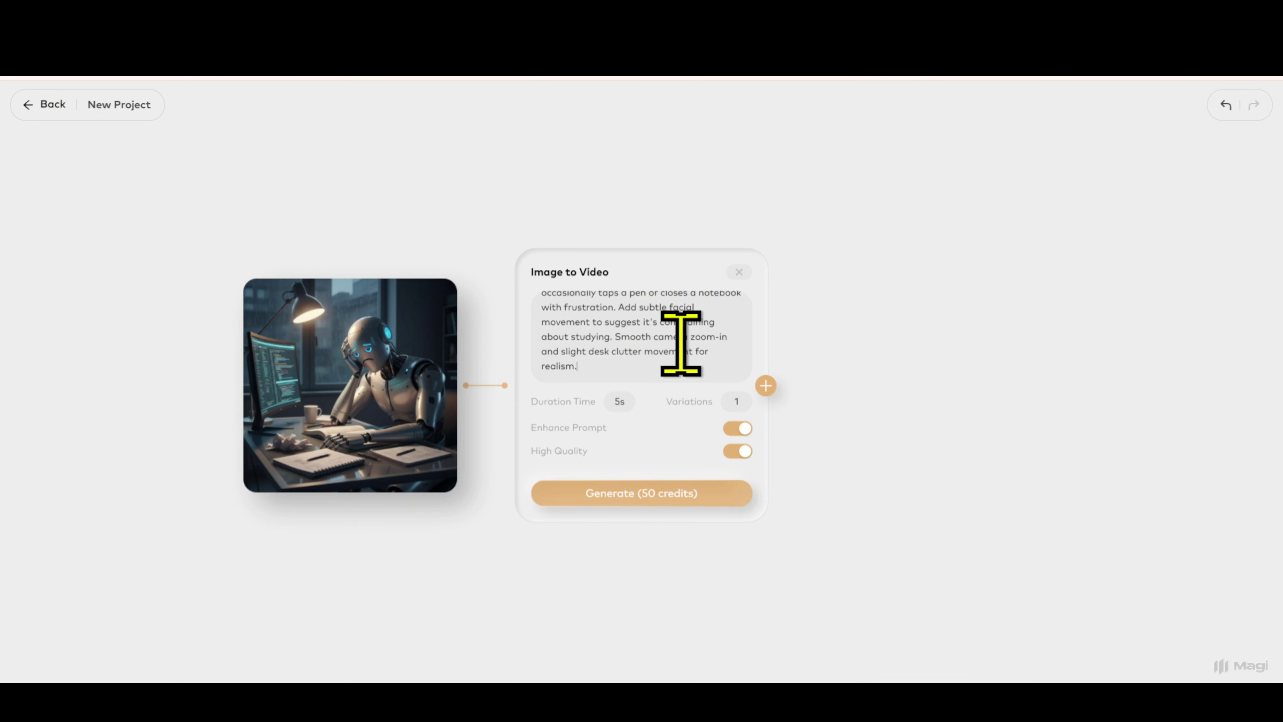
pyautogui.scroll(2, 680, 343)
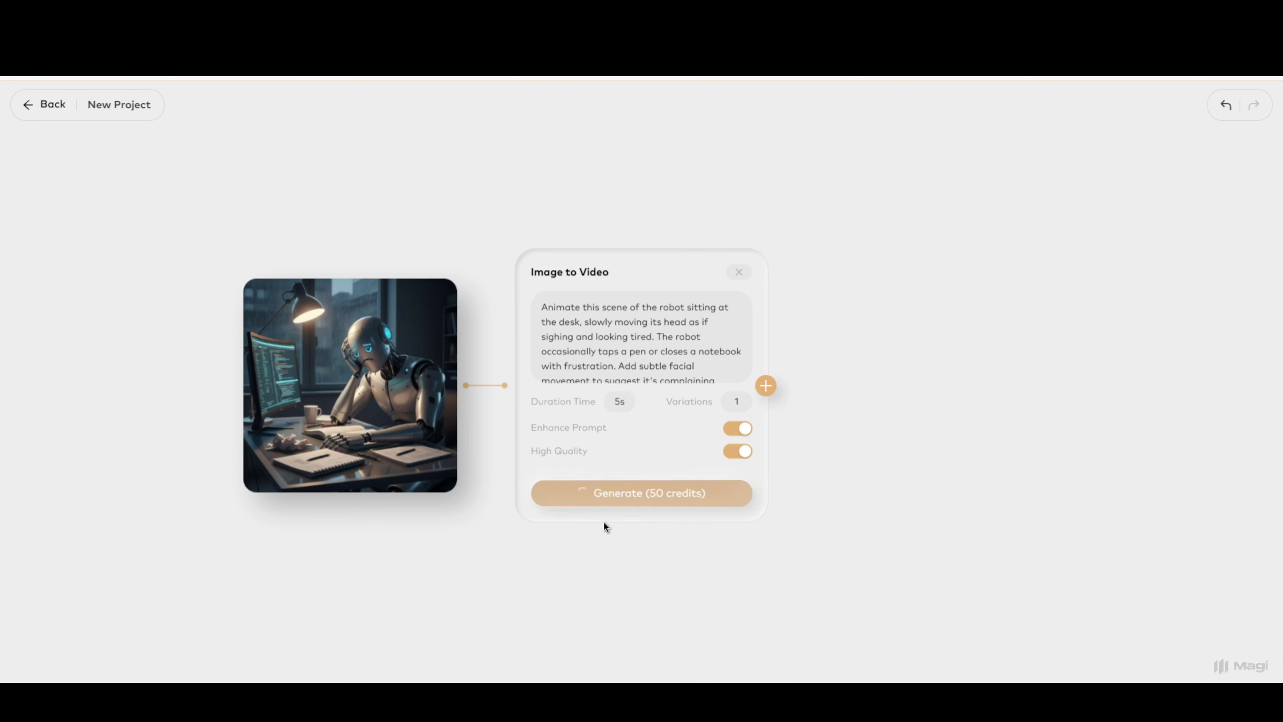
# Step: Generate the 50-credit robot video, then open the finished clip in its viewer and play it
pyautogui.click(612, 496)
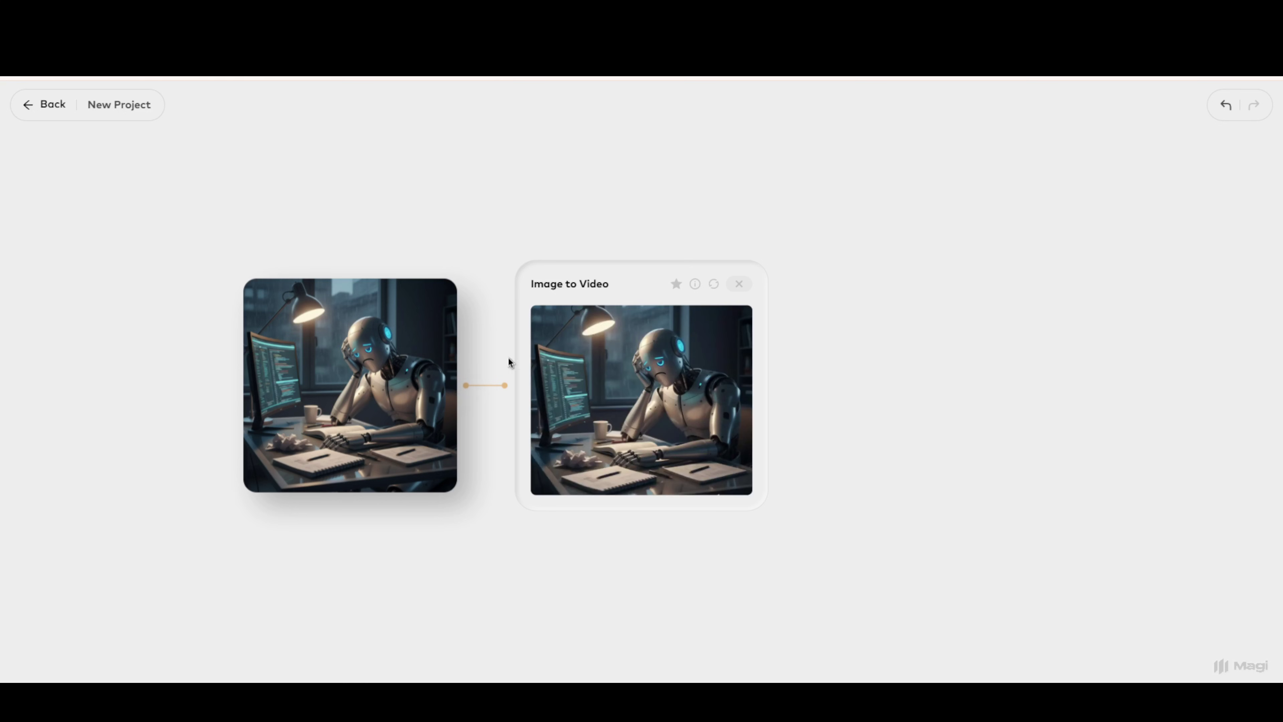
pyautogui.click(627, 400)
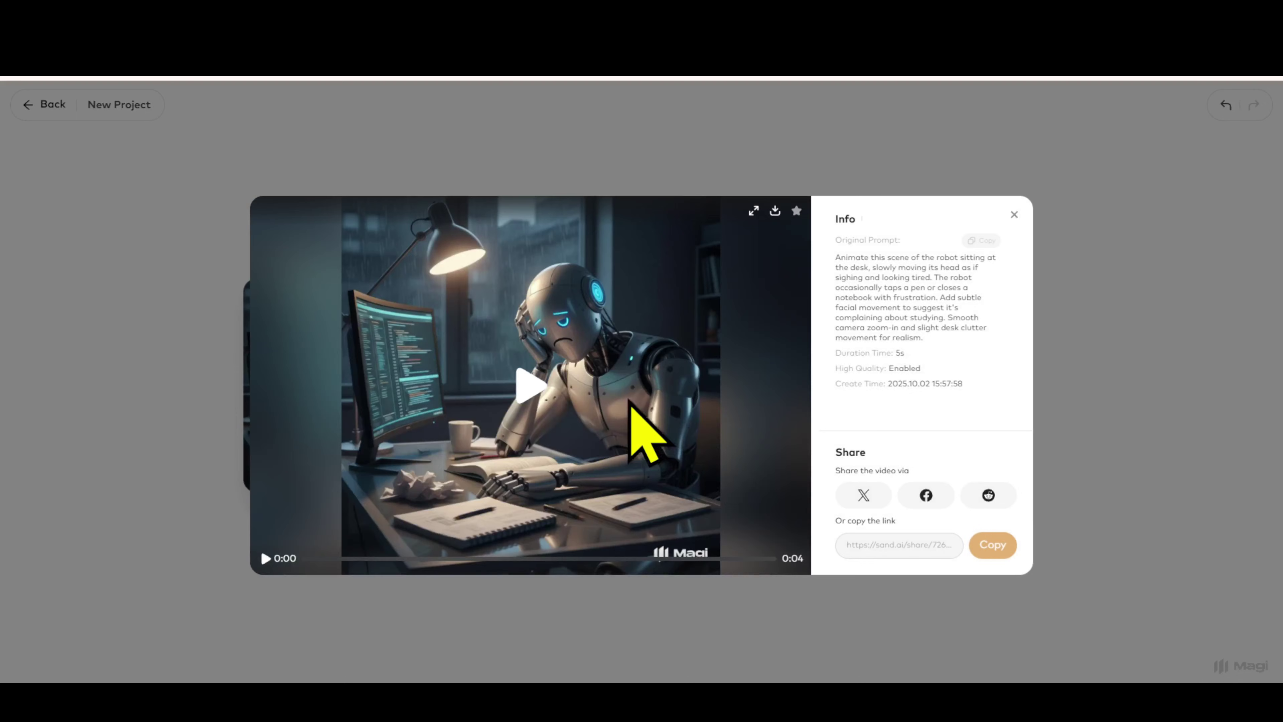
pyautogui.click(517, 393)
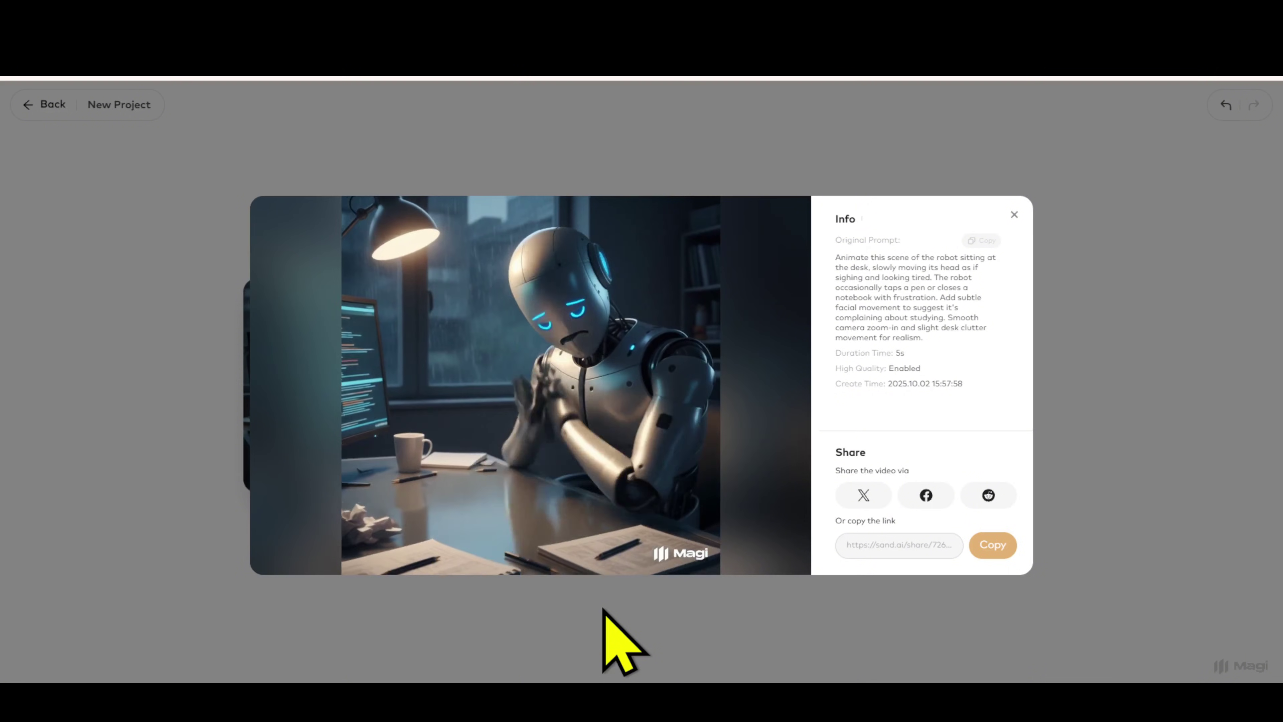
# Step: Download the robot clip, then generate and play a clip of the superhero boy eating a sandwich
pyautogui.moveTo(778, 235)
pyautogui.click(774, 210)
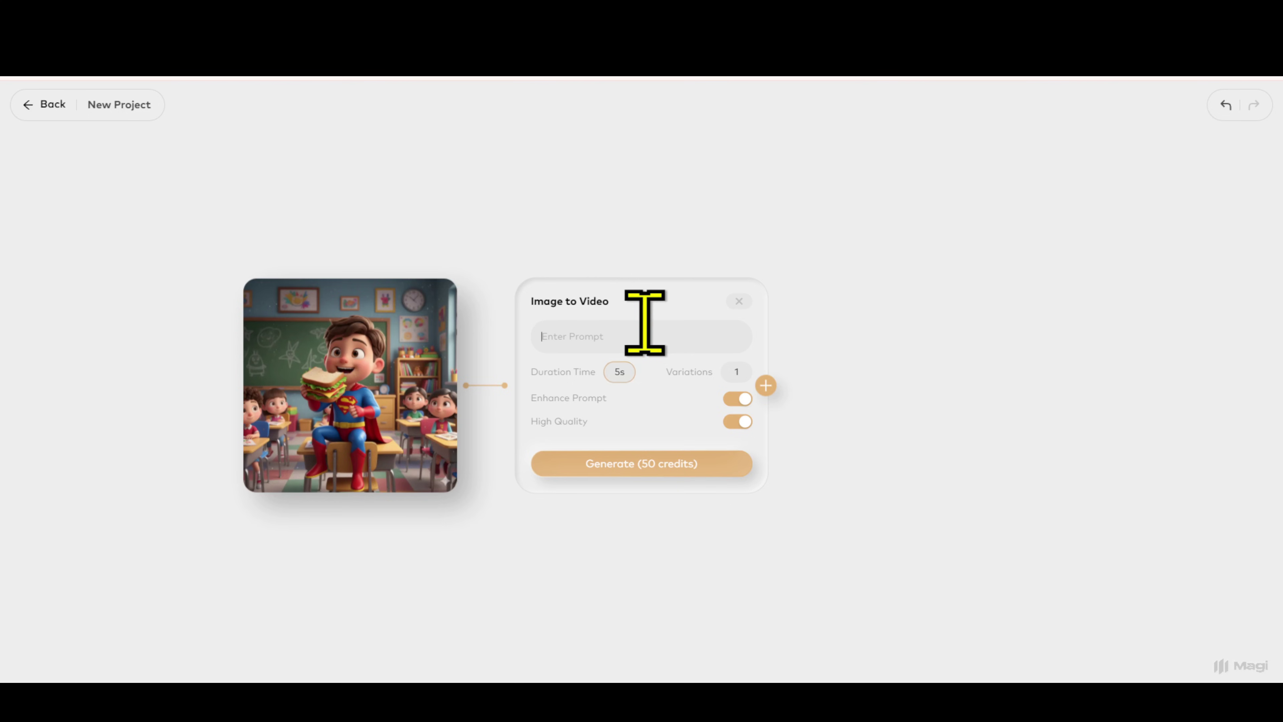
pyautogui.hotkey('ctrl', 'v')
pyautogui.scroll(3, 662, 366)
pyautogui.scroll(-3, 661, 367)
pyautogui.click(655, 494)
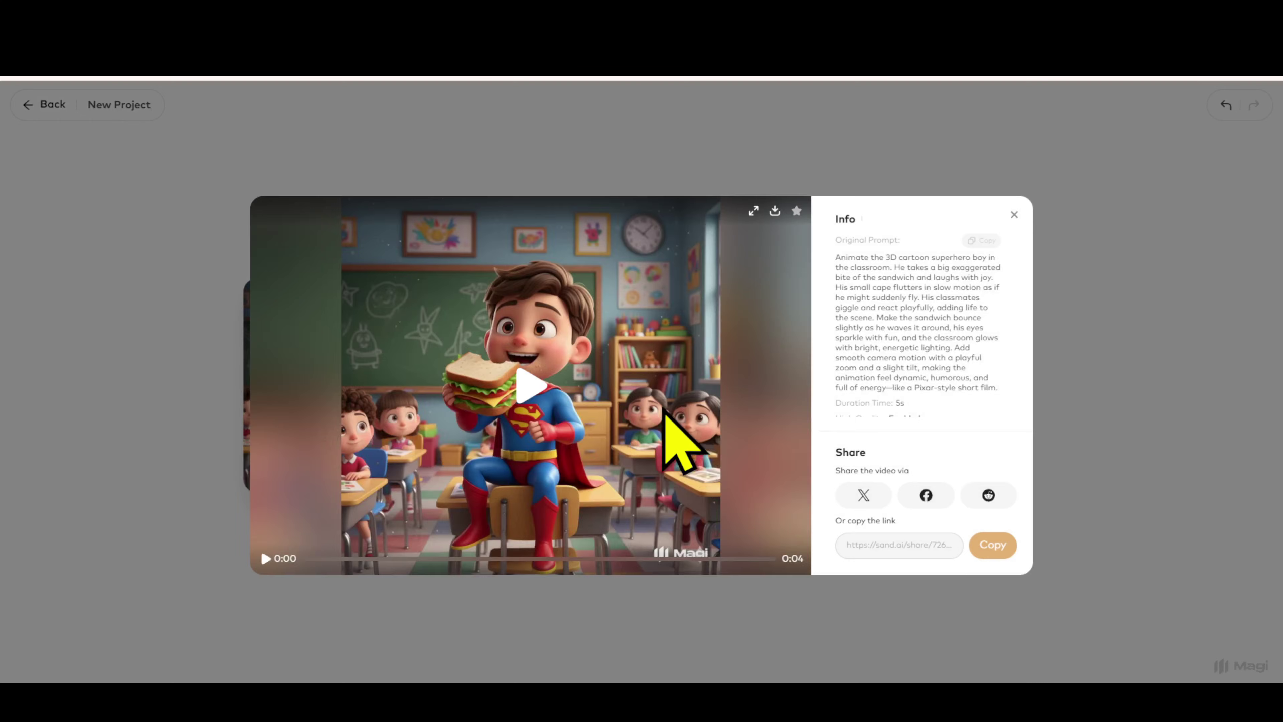
pyautogui.click(528, 389)
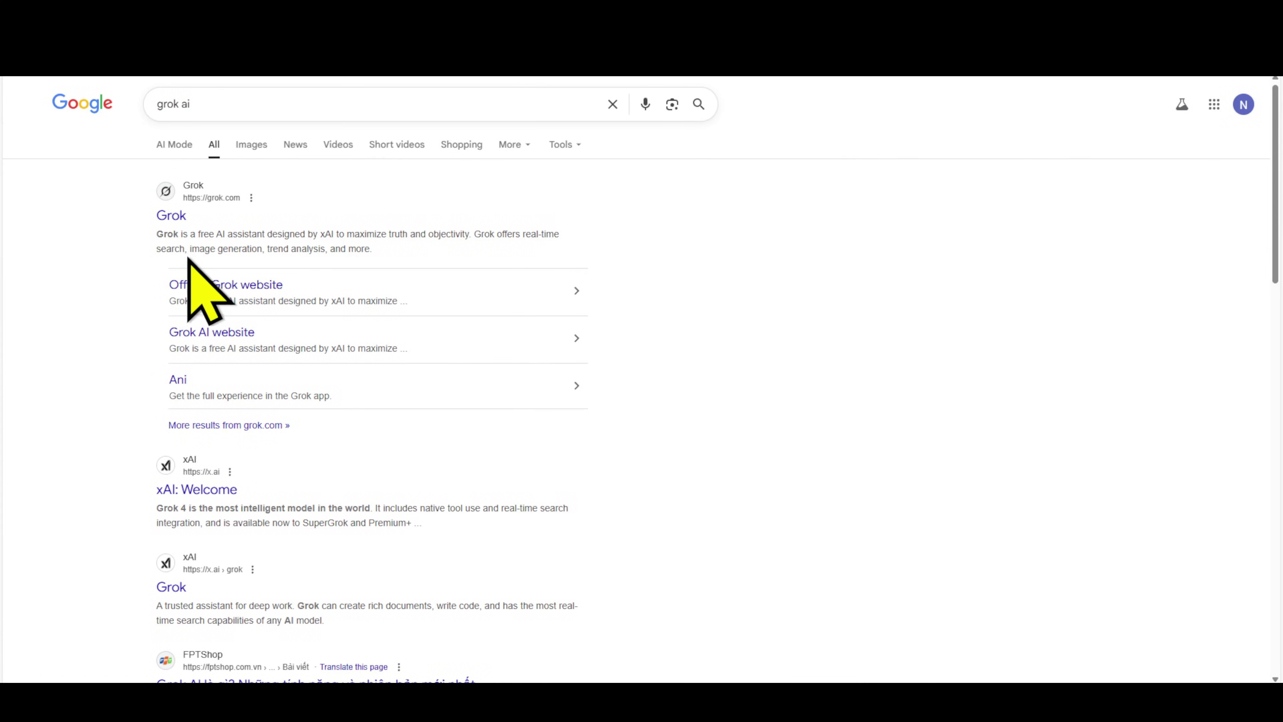
# Step: Open grok.com from the results, dismiss the Grok 4 Fast popup, and log in with Google
pyautogui.click(173, 221)
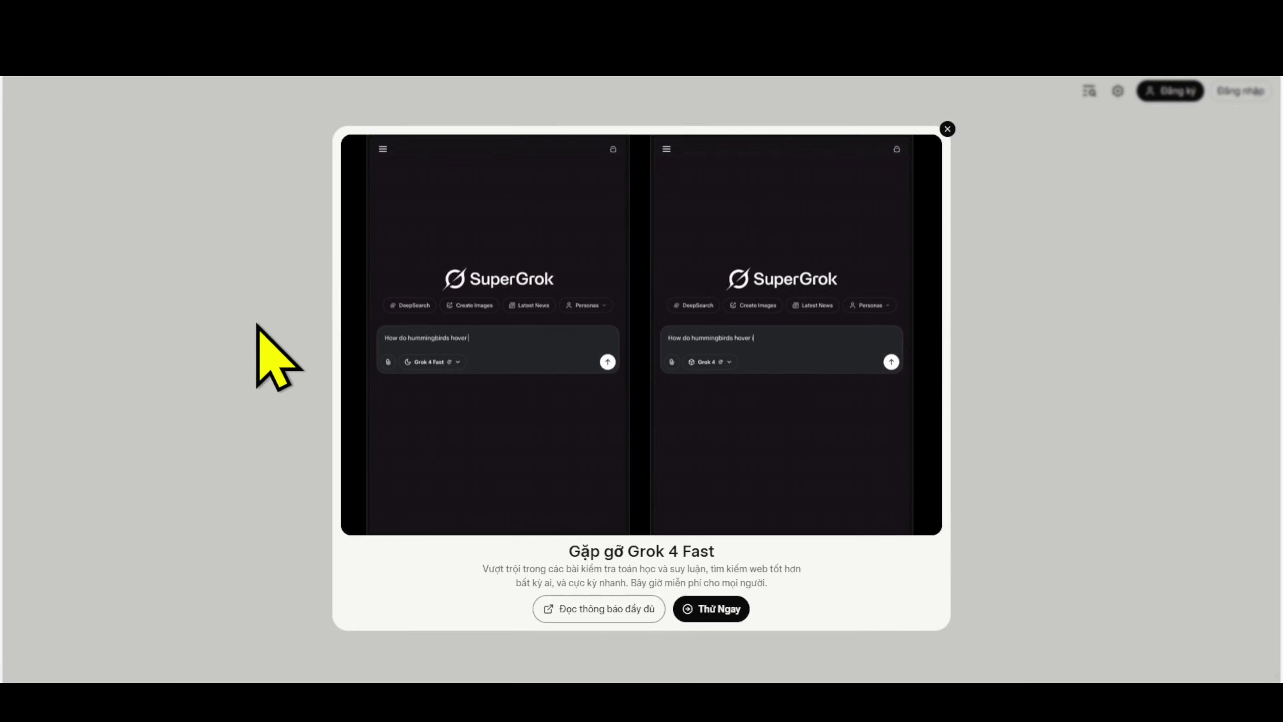
pyautogui.click(946, 130)
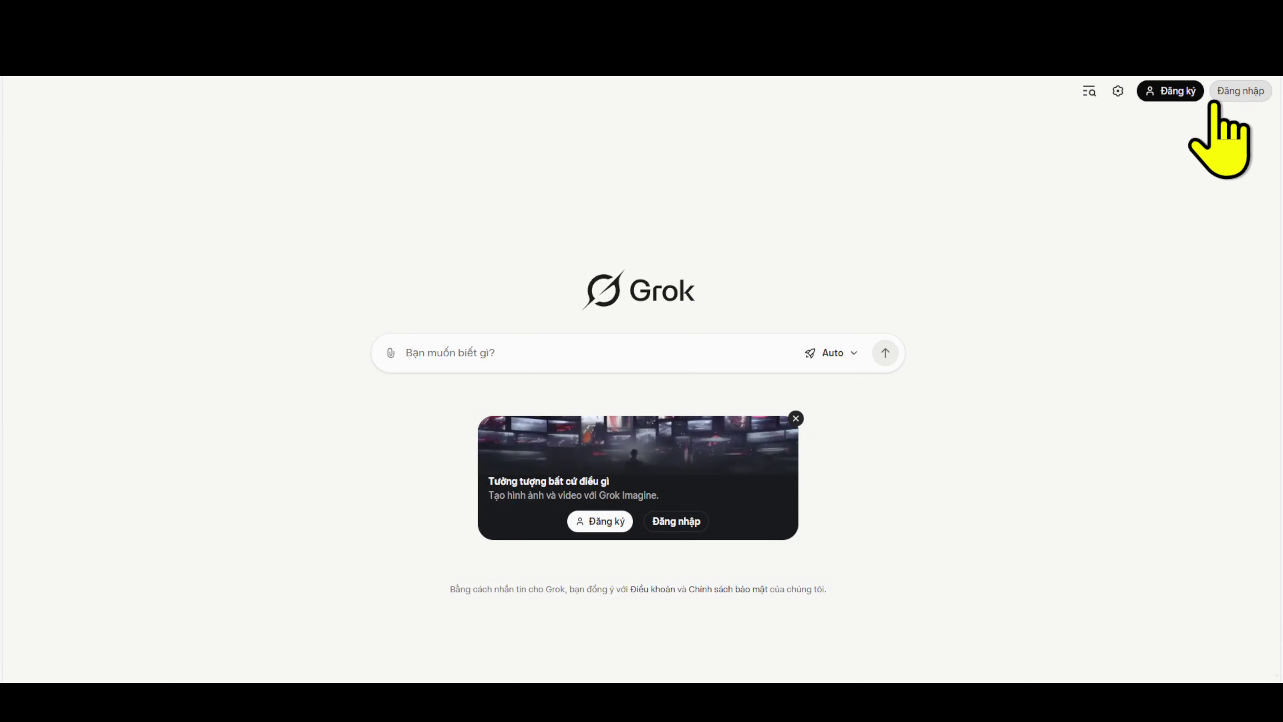
pyautogui.click(1224, 96)
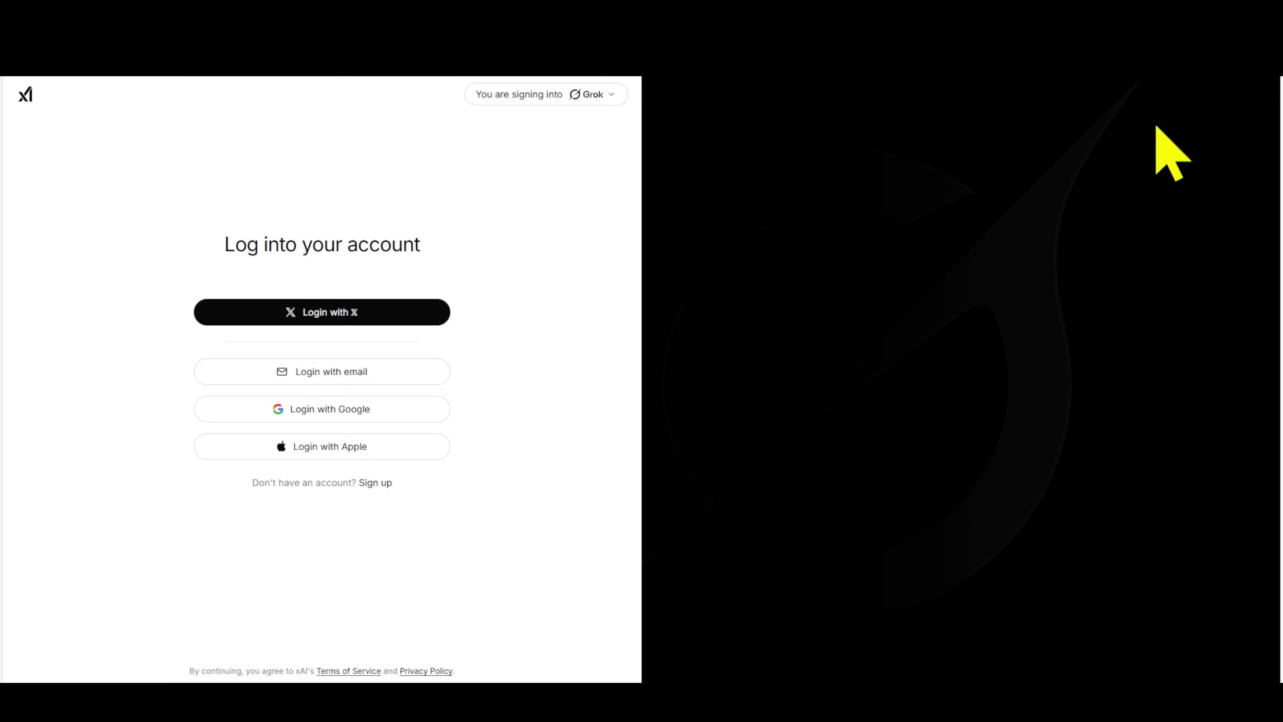
pyautogui.click(338, 412)
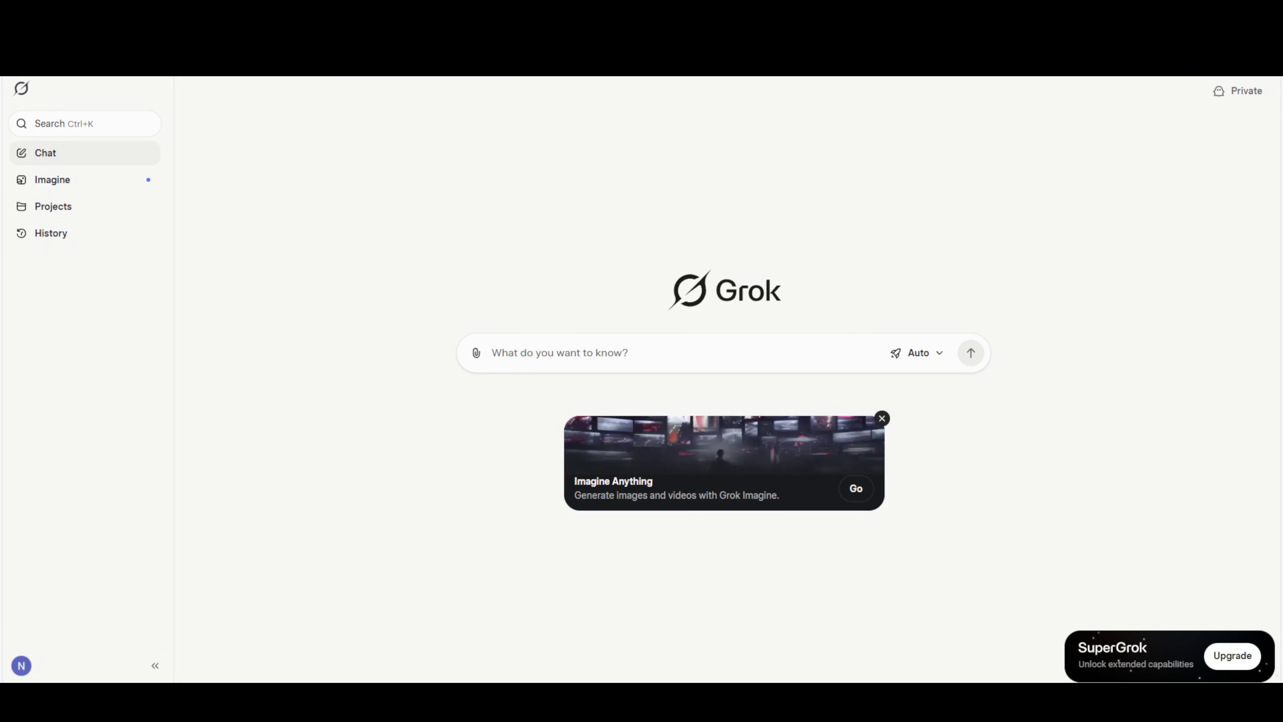
# Step: In Grok Imagine, submit the pasted prompt for a puzzled cartoon robot at a classroom desk
pyautogui.click(126, 185)
pyautogui.scroll(-1, 756, 349)
pyautogui.scroll(-15, 756, 349)
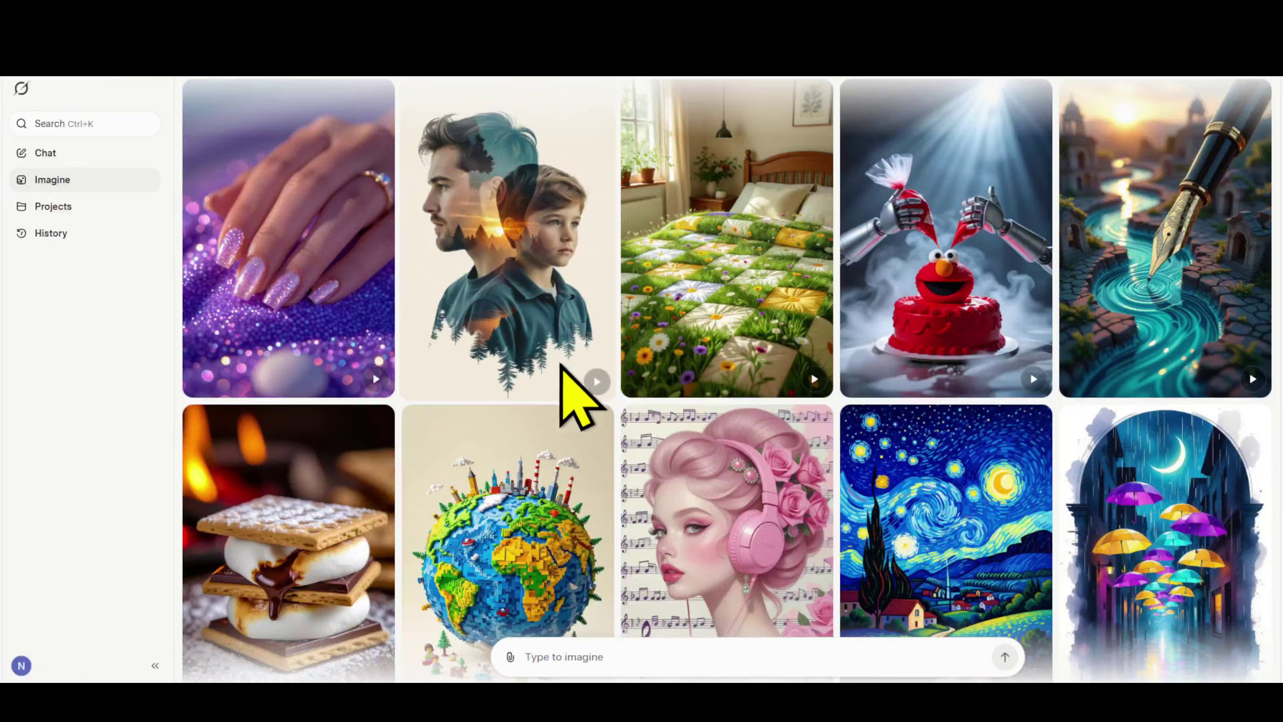
pyautogui.scroll(-20, 551, 365)
pyautogui.scroll(-20, 689, 469)
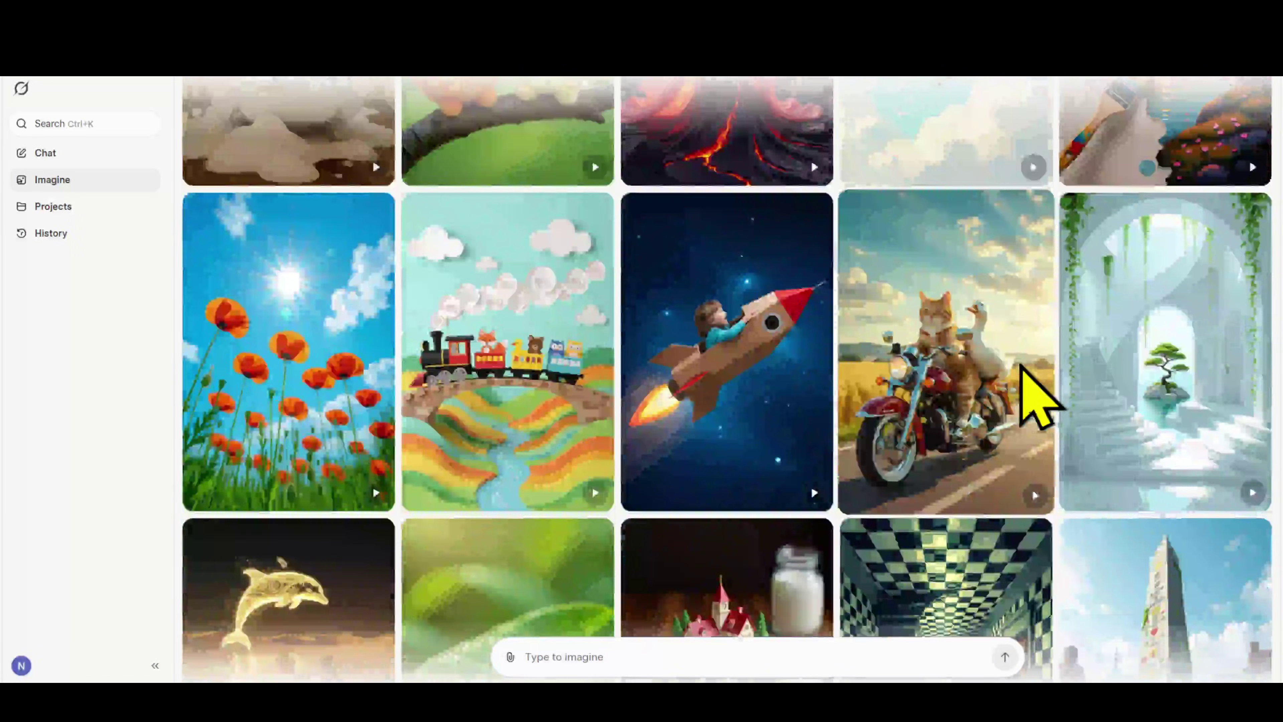
pyautogui.click(753, 653)
pyautogui.write("A charming little cartoon robot with a shiny round head and glowing blue eyes sits at a wooden desk in a cheerful, sunlit classroom. On the desk, an open notebook shows the math problem '3 + 3 = ?'. The robot scratches its head and squints its eyes, looking adorably confused while trying to solve it. Add floating question marks above its head to emphasize its puzzlement. Bright, vibrant cartoon animation style, highly detailed, playful and full of character.")
pyautogui.doubleClick(764, 621)
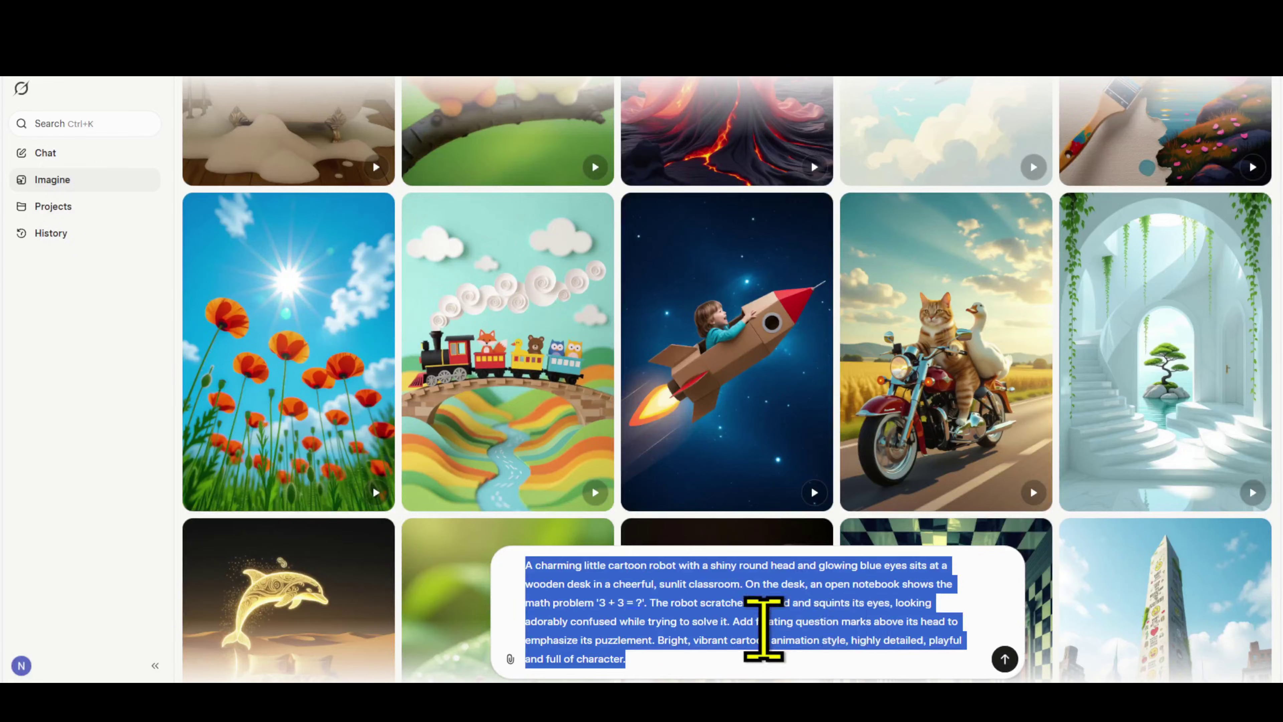
pyautogui.press('Return')
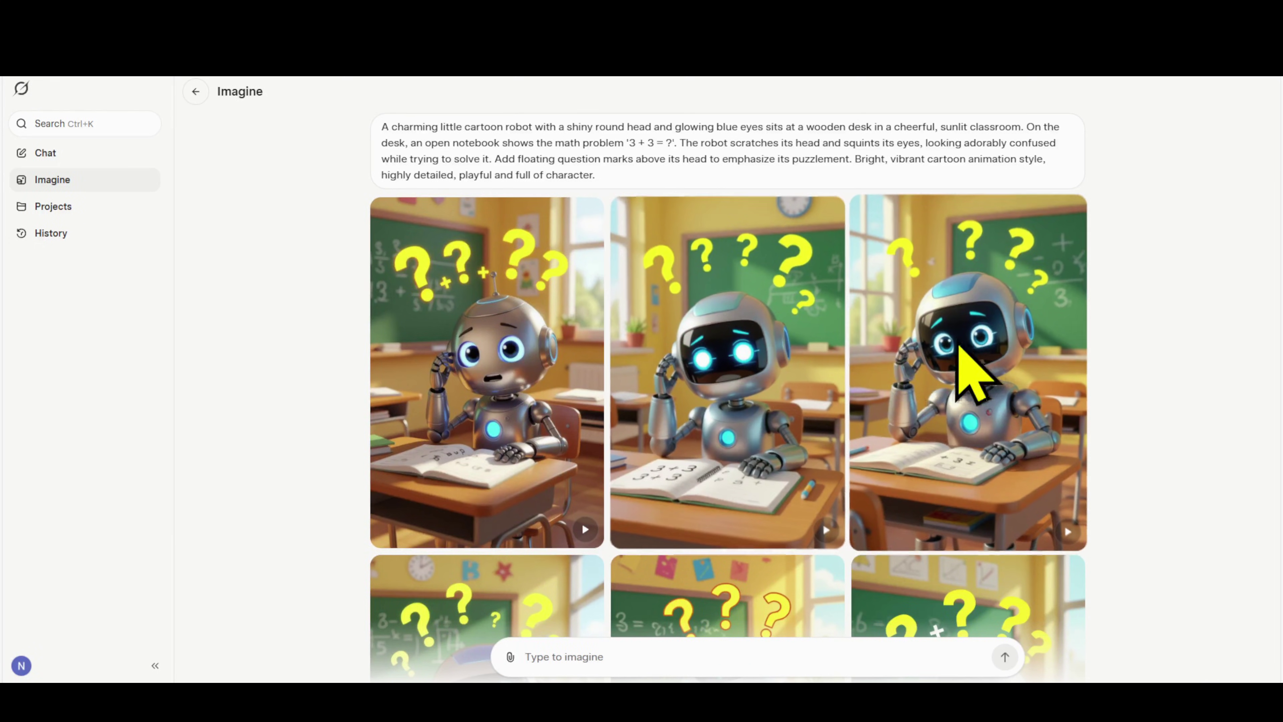
# Step: Browse the generated robot grid and open the middle puzzled-robot image full size
pyautogui.scroll(-6, 714, 404)
pyautogui.scroll(-5, 779, 386)
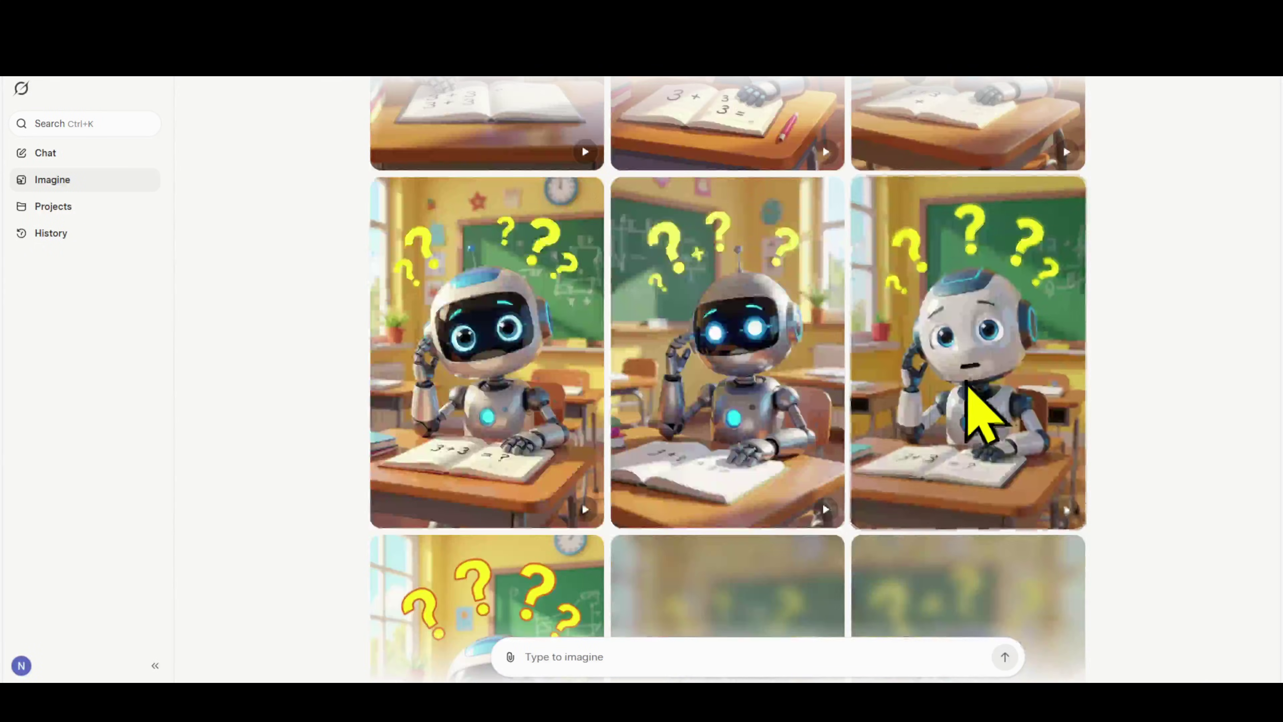
pyautogui.scroll(10, 769, 457)
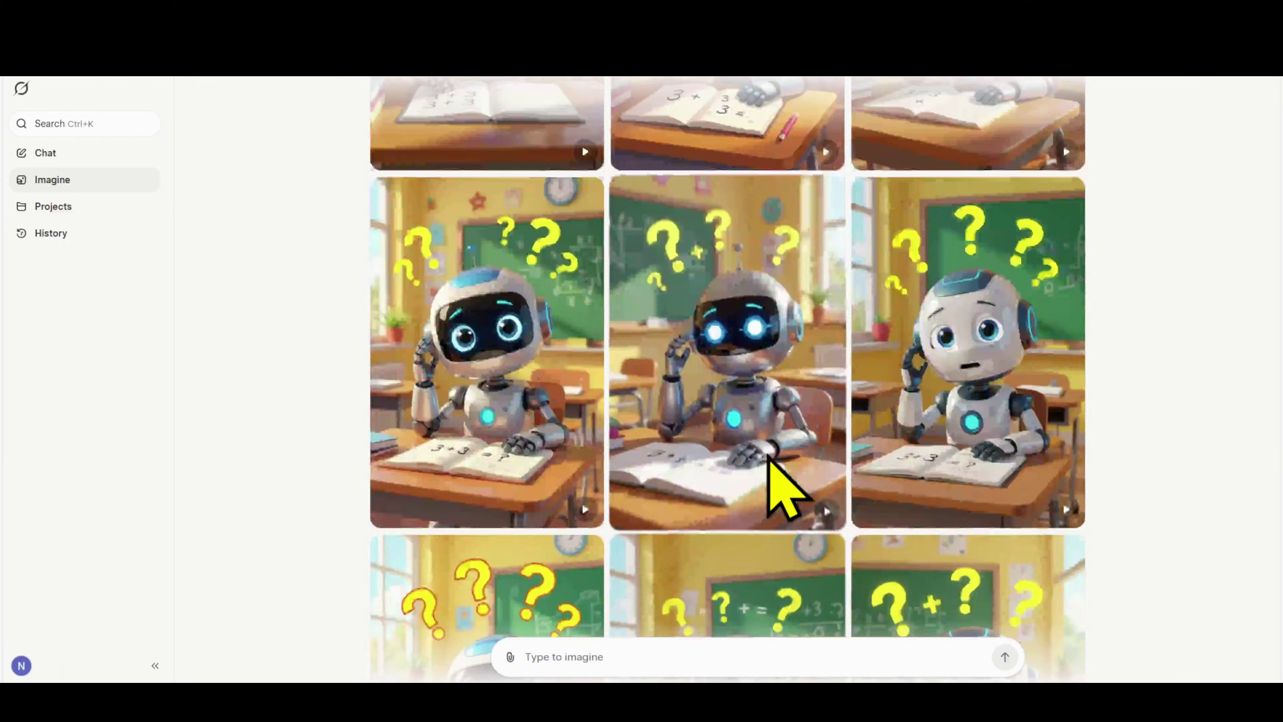
pyautogui.scroll(-3, 707, 399)
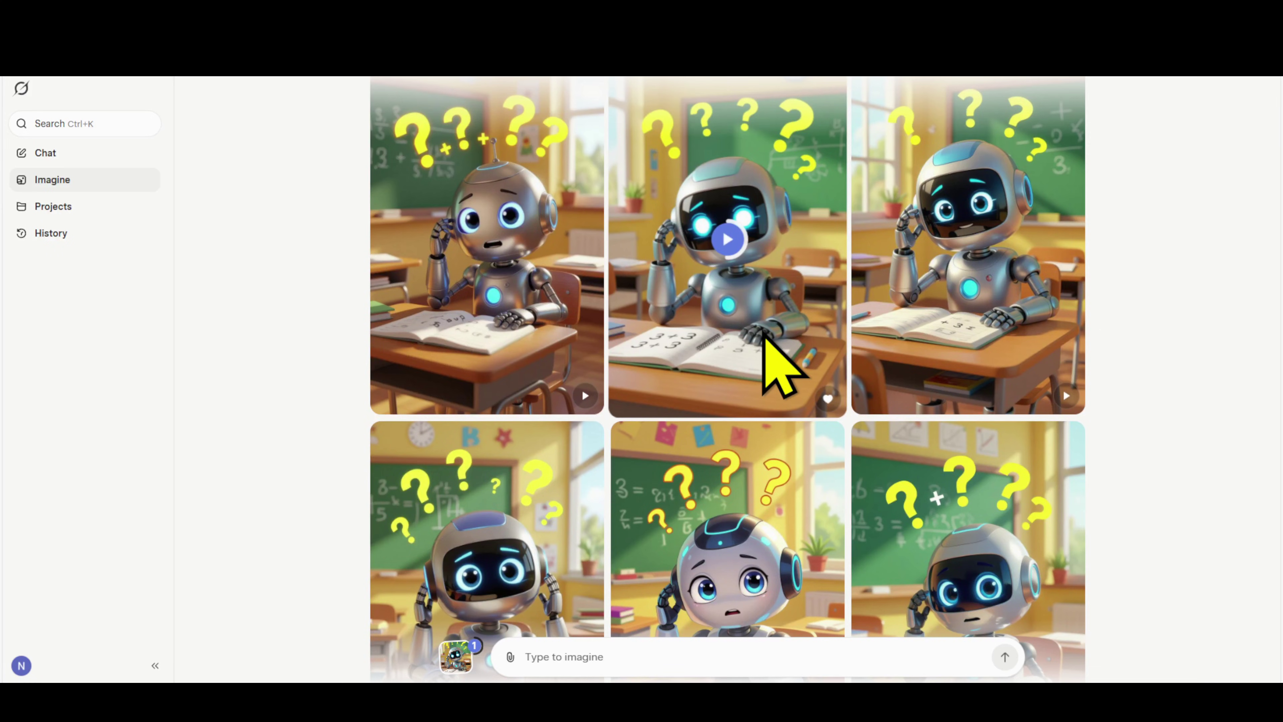
pyautogui.scroll(1, 767, 338)
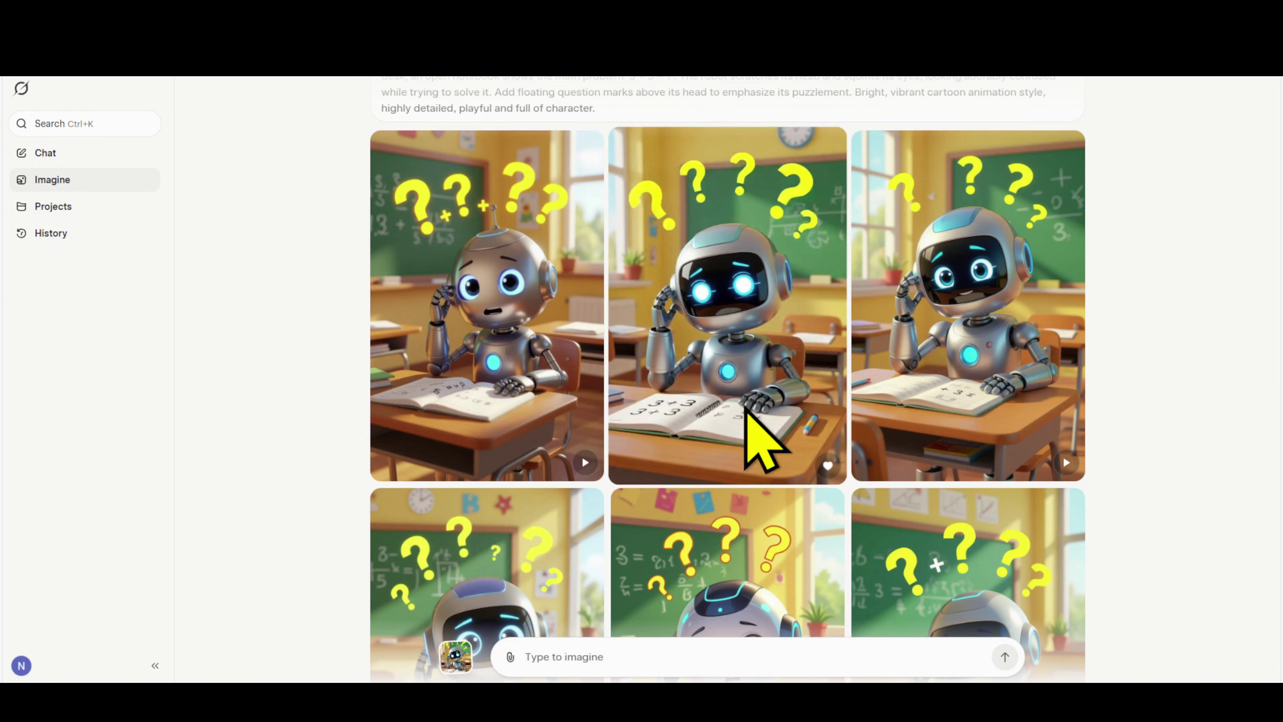
pyautogui.click(734, 330)
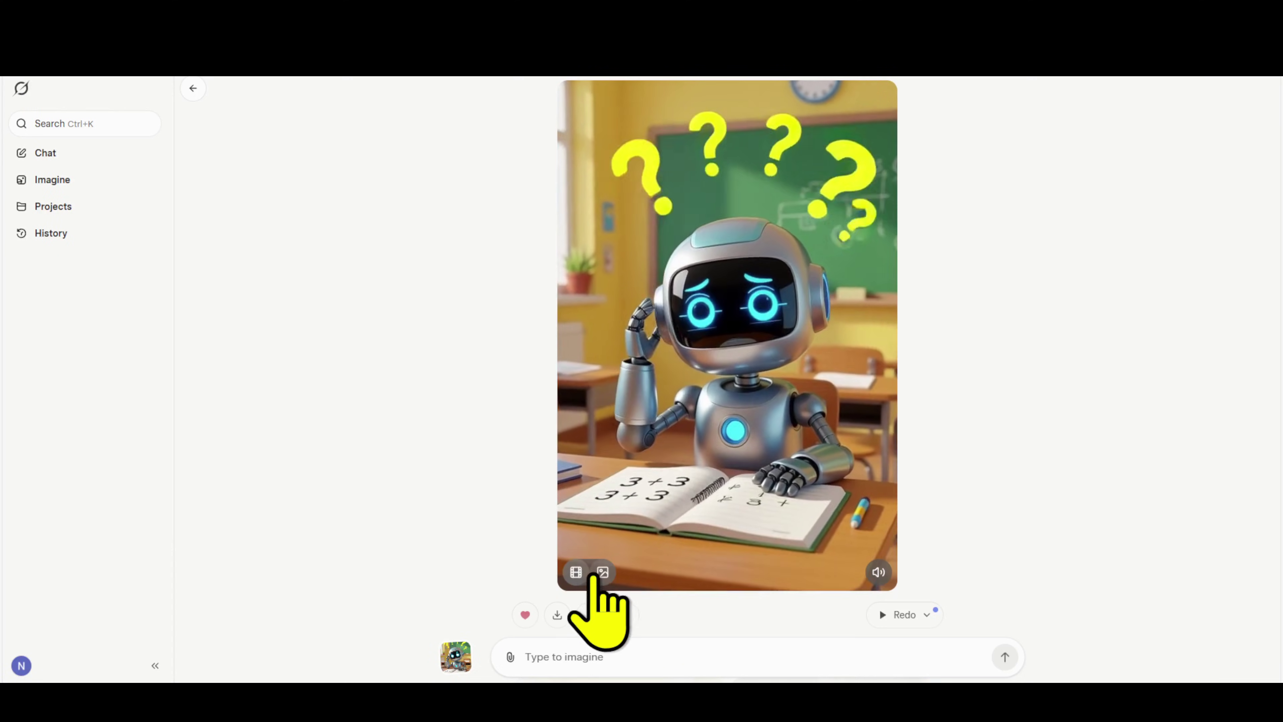
# Step: Make a video from the chosen robot image, checking the other video options in the dropdown
pyautogui.click(927, 614)
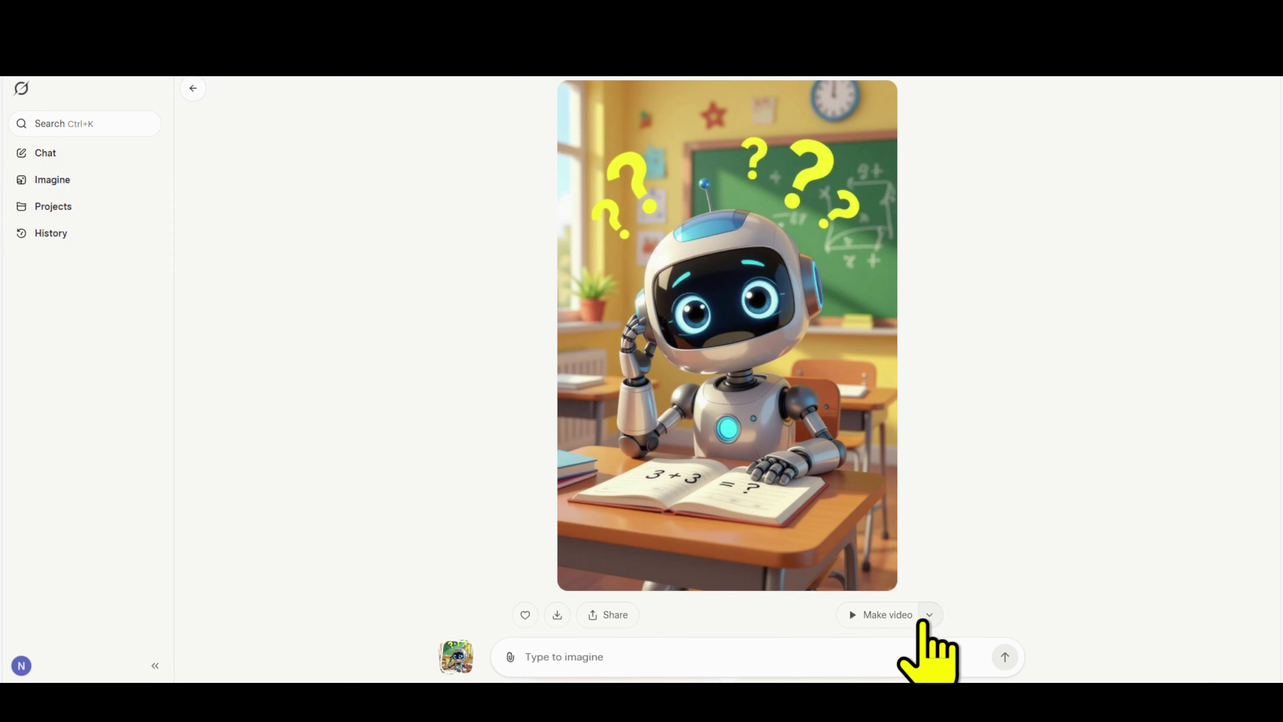
pyautogui.click(922, 511)
pyautogui.click(928, 613)
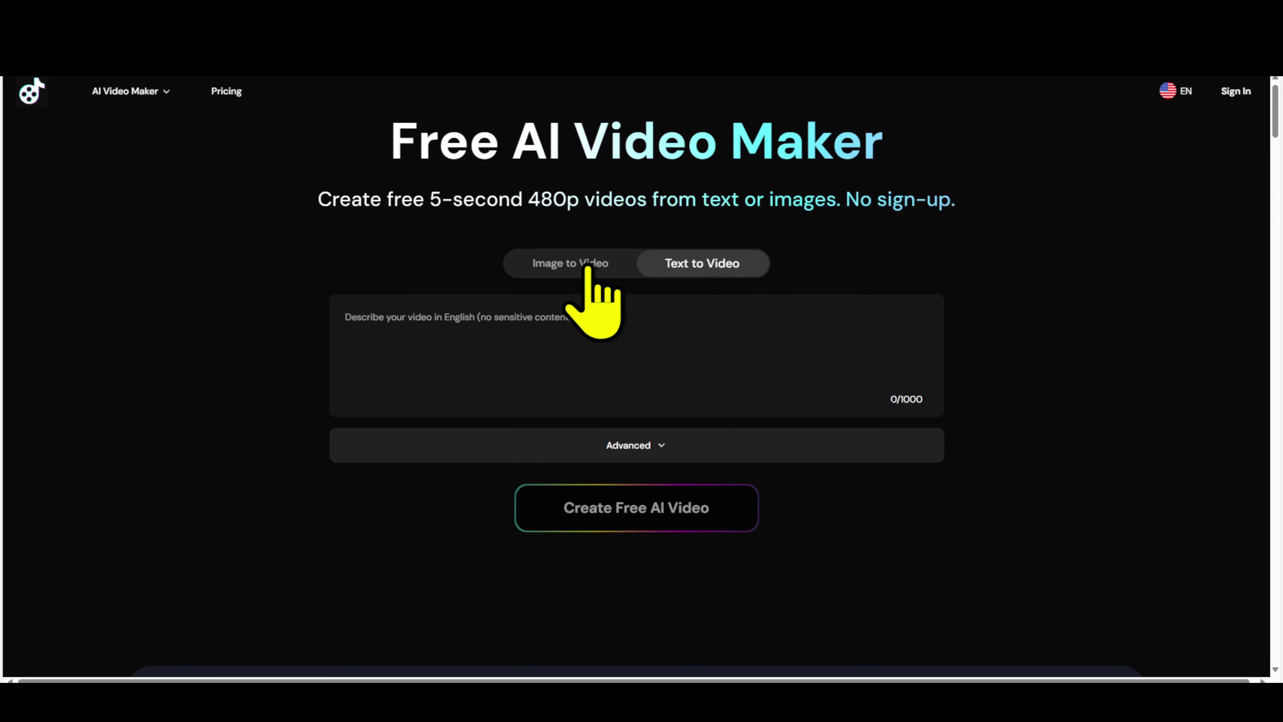
# Step: Switch to image-to-video and upload the beach cartoon girl picture, confirming its crop
pyautogui.click(581, 268)
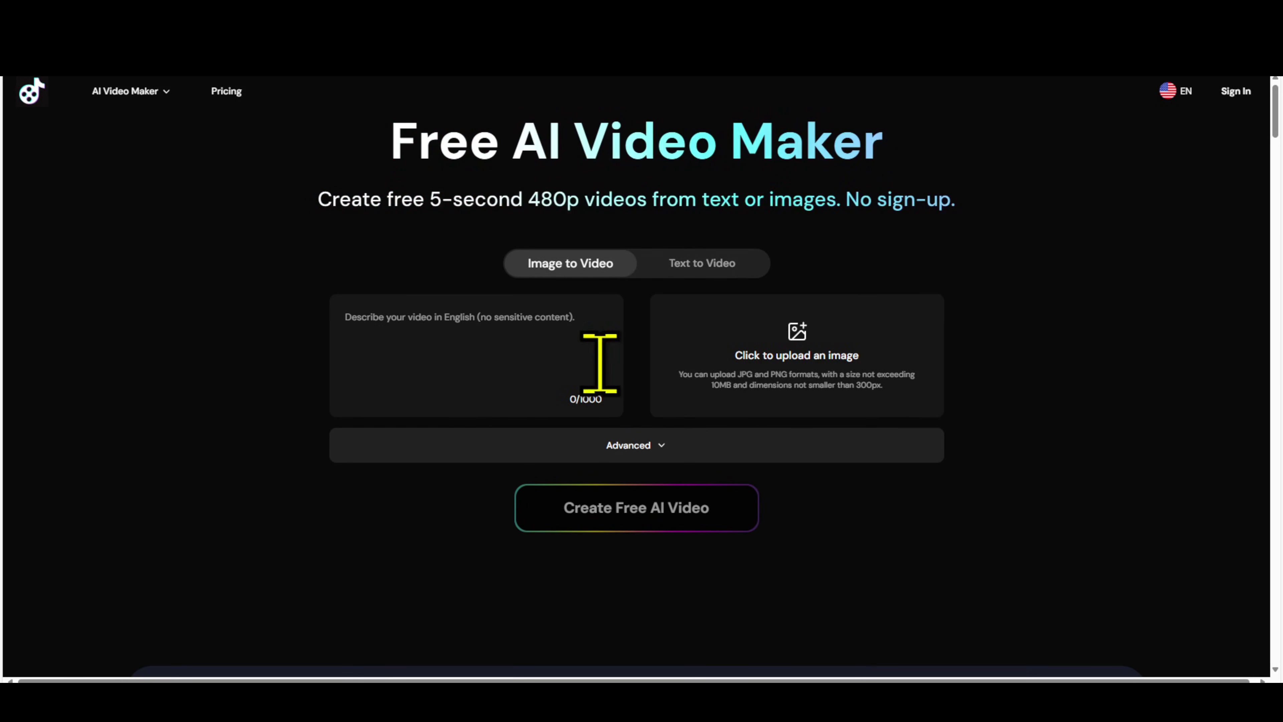
pyautogui.click(818, 356)
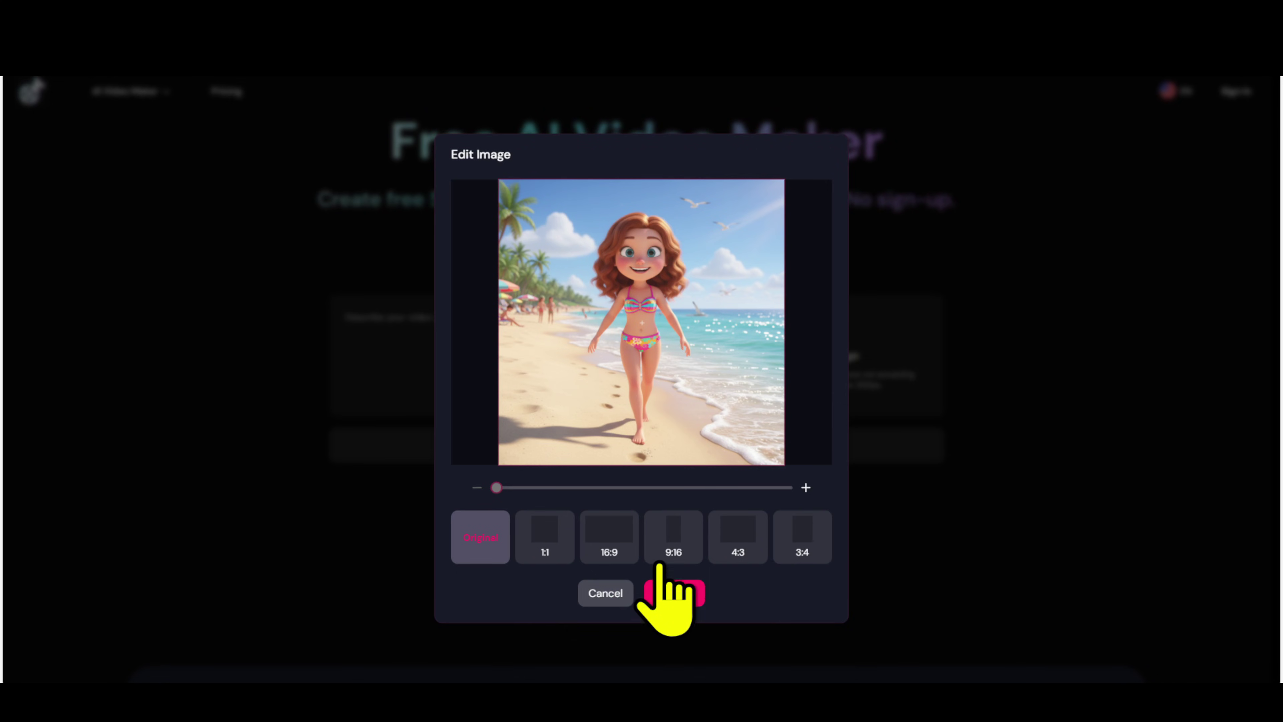
pyautogui.click(675, 601)
# Step: Paste the 459-character beach walking prompt and expand the Advanced settings (5s, 480P, Medium)
pyautogui.click(524, 321)
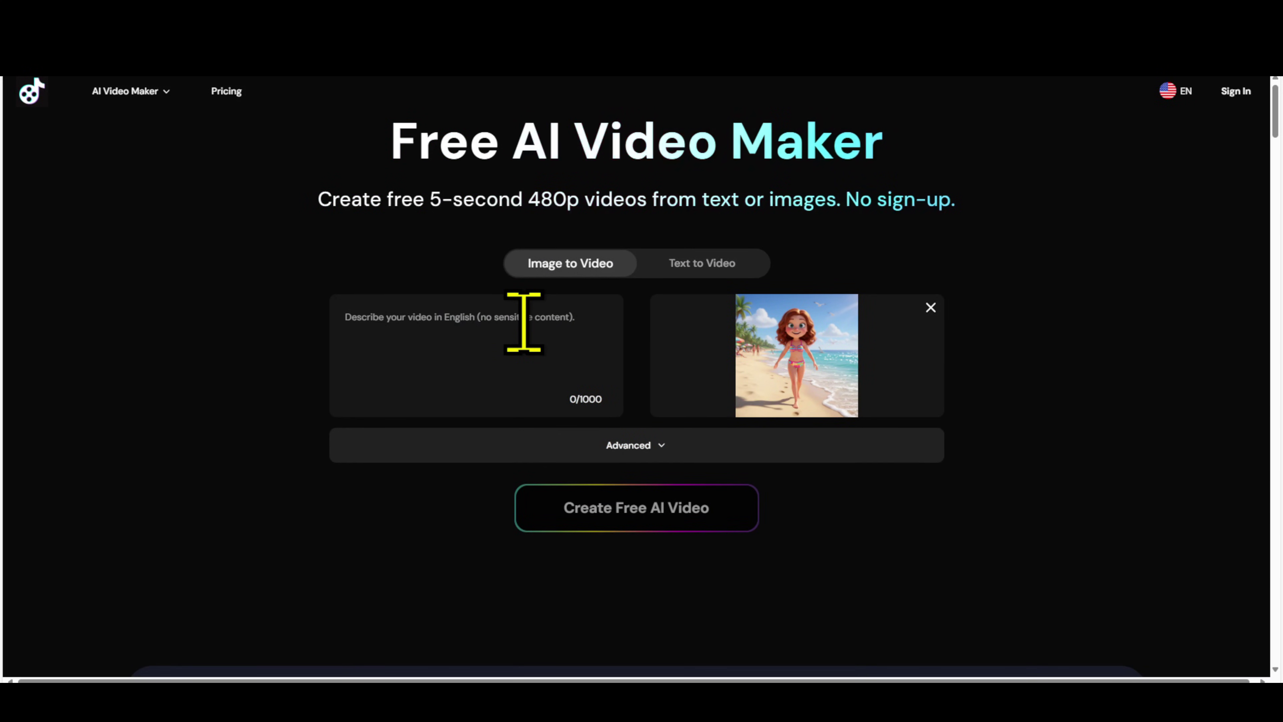
pyautogui.write('Animate the 3D cartoon girl in a colorful bikini walking along the sunny beach. Her hair and small cape-like scarf flutter gently in the breeze as ocean waves move and sparkle in the background. She smiles brightly, leaving playful footprints in the sand while seagulls fly across the sky. The camera slowly pans and follows her walk, adding smooth motion and a joyful, cinematic feel. Pixar-style 3D animation, vibrant colors, cheerful and lively atmosphere.')
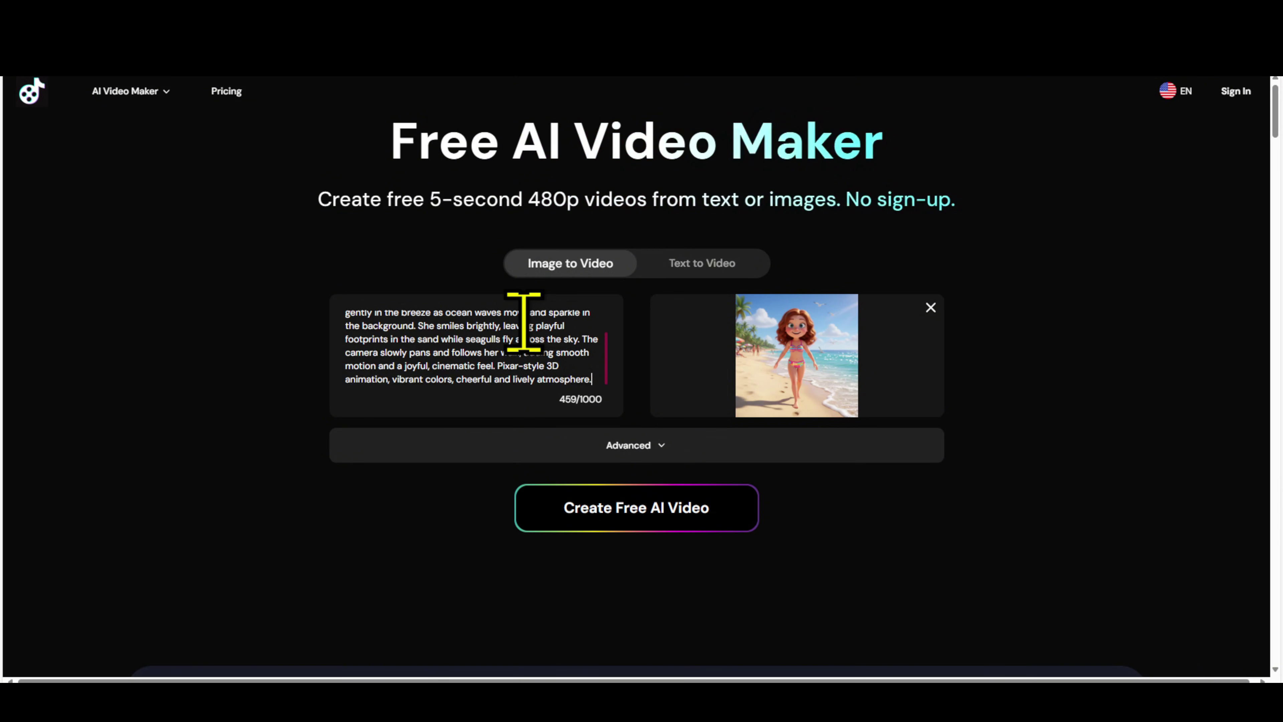
pyautogui.scroll(-1, 524, 328)
pyautogui.scroll(2, 524, 328)
pyautogui.scroll(-2, 497, 330)
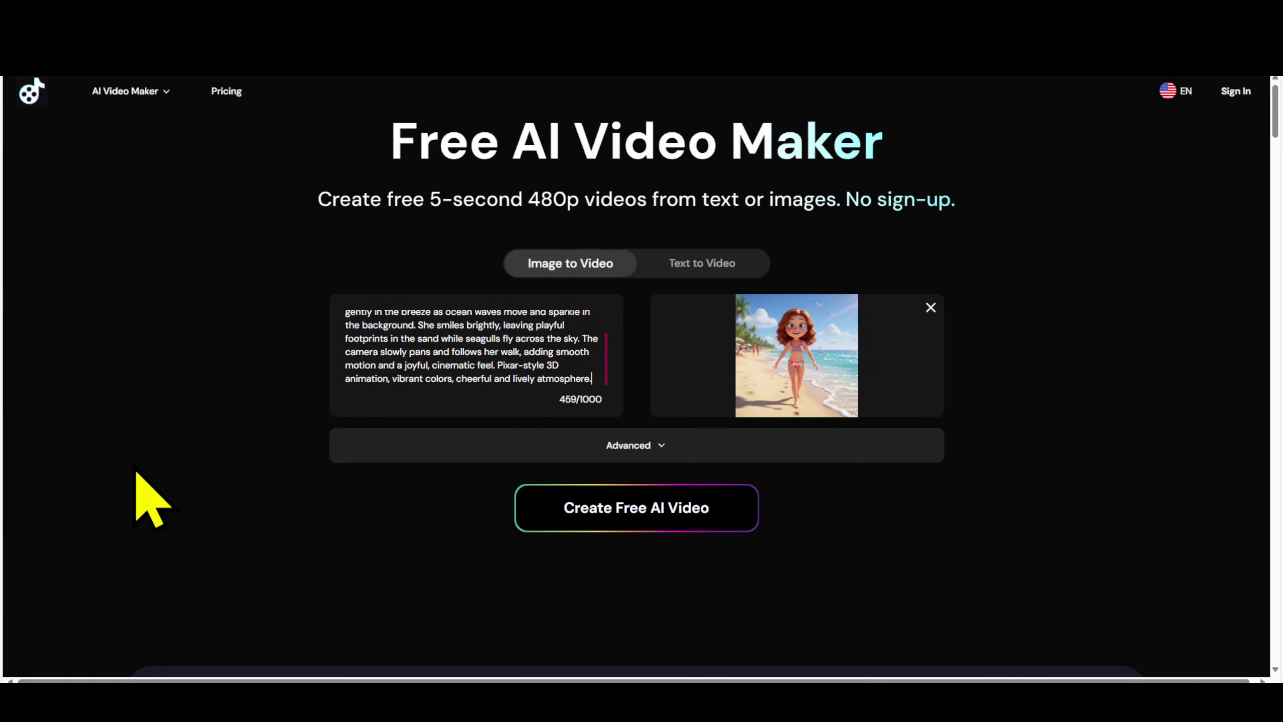
pyautogui.click(636, 445)
pyautogui.scroll(-1, 567, 556)
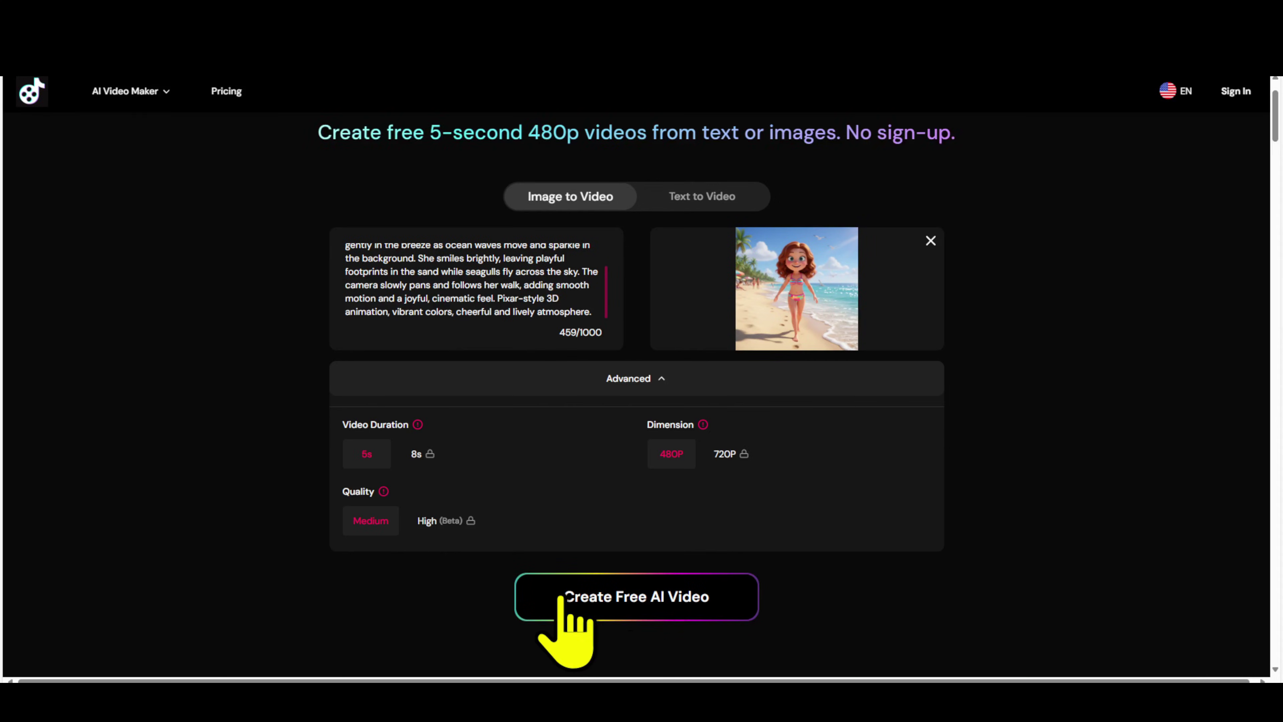
# Step: Generate the beach girl clip with 5s duration, 480P and Medium quality
pyautogui.click(667, 599)
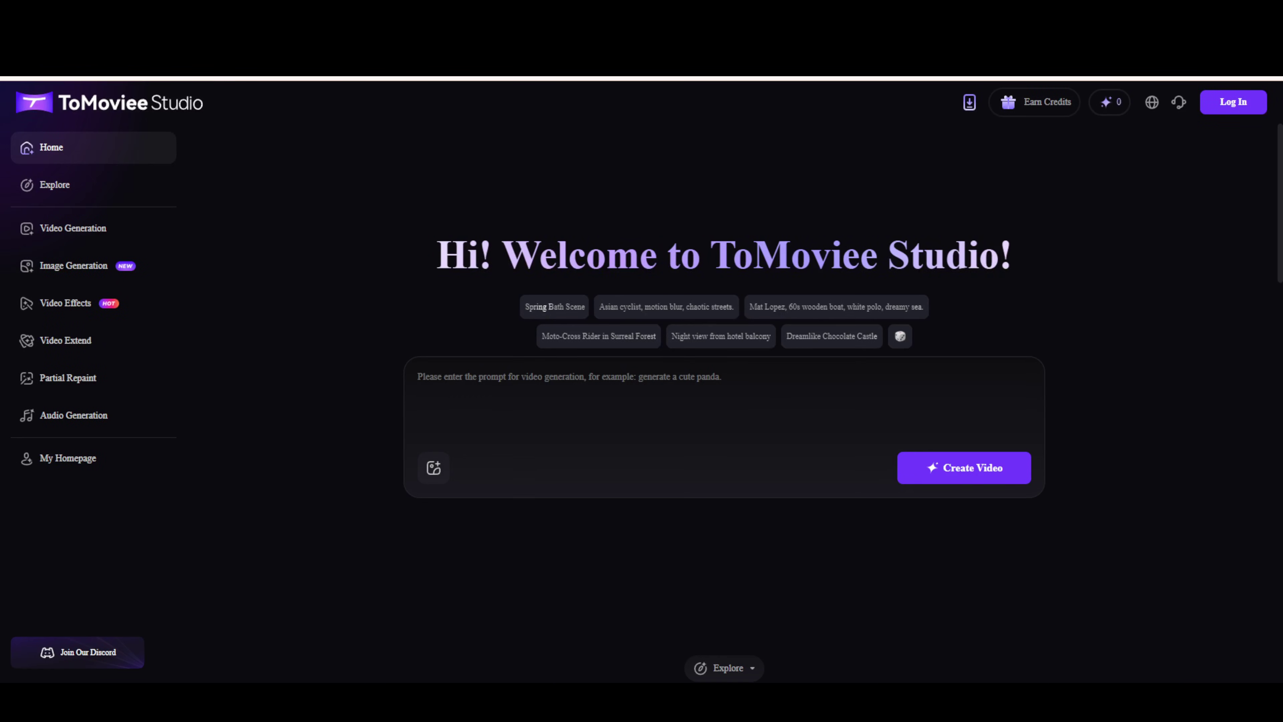
# Step: Sign in, answer the survey as Professional Designer for Film & Video Production, and dismiss the credit popups
pyautogui.click(1218, 111)
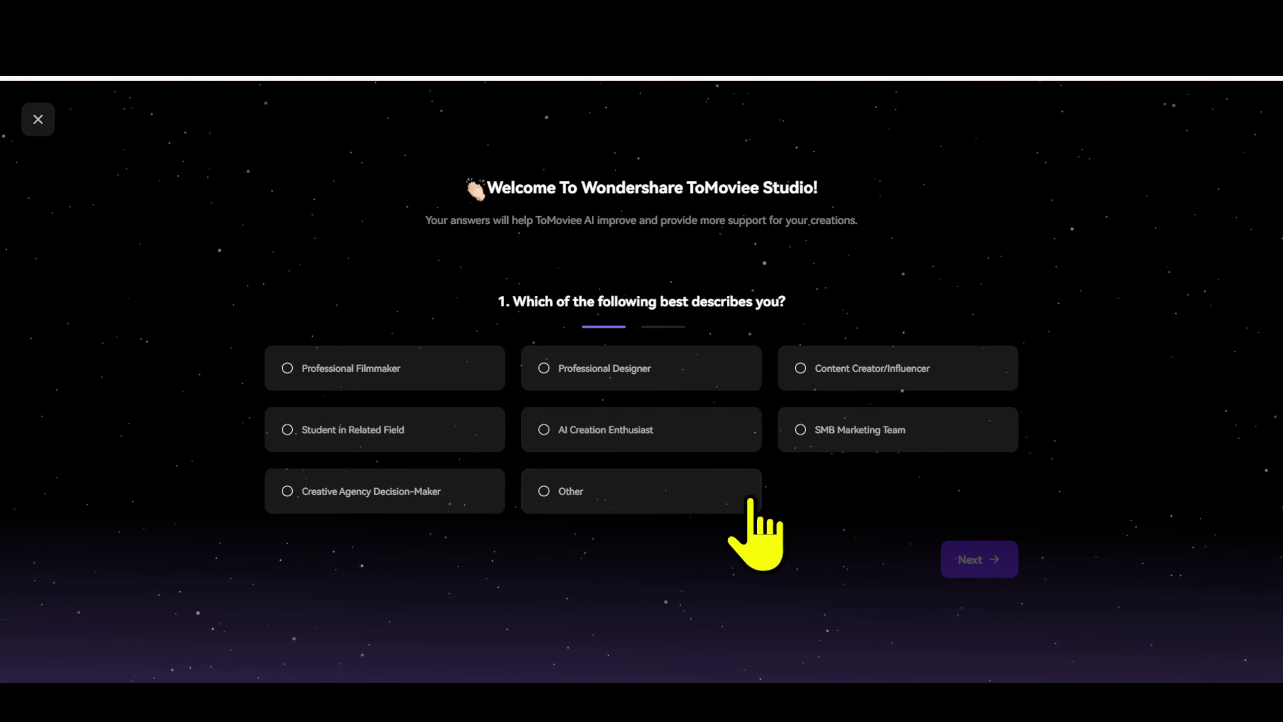
pyautogui.click(610, 385)
pyautogui.click(955, 559)
pyautogui.click(614, 384)
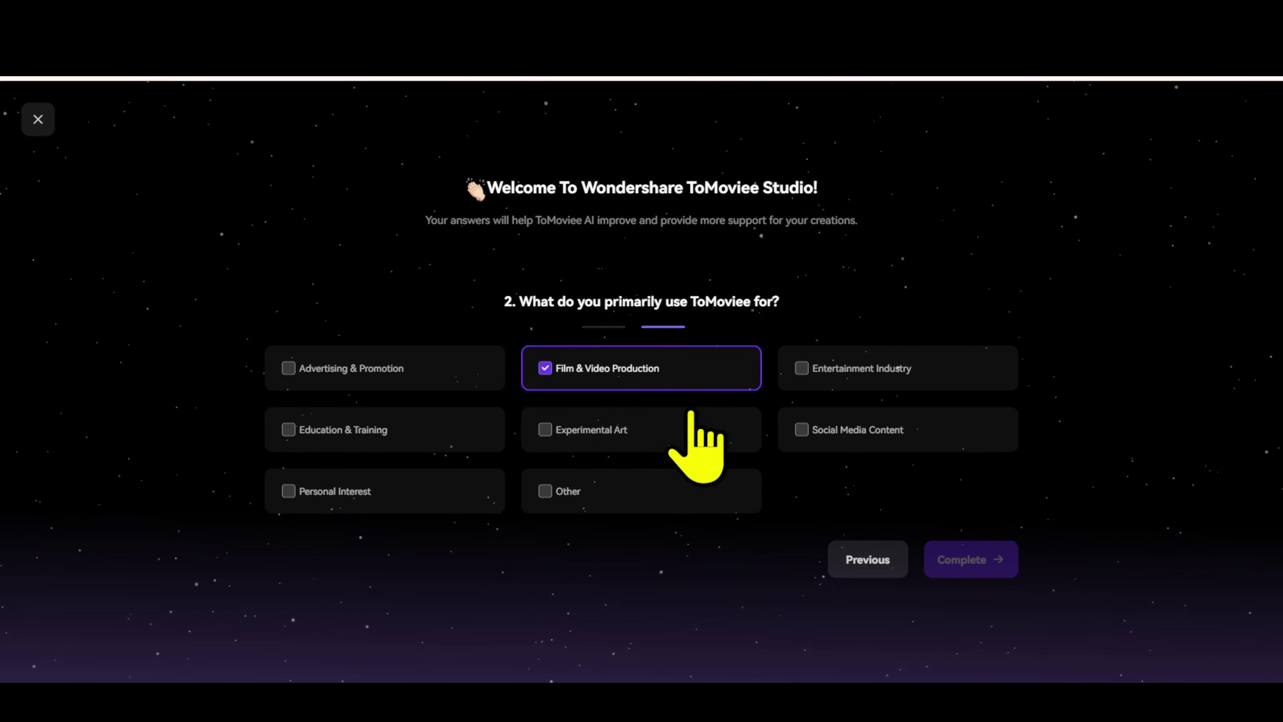
pyautogui.click(946, 562)
pyautogui.click(598, 443)
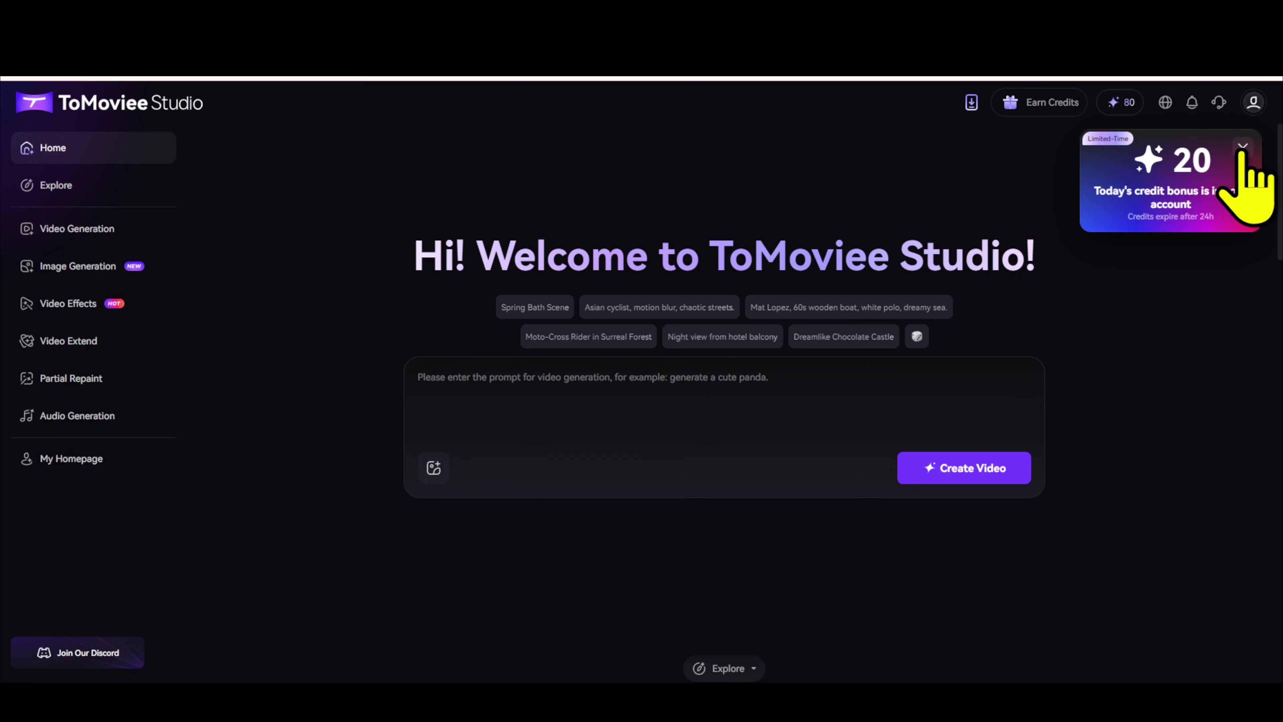
pyautogui.click(1241, 148)
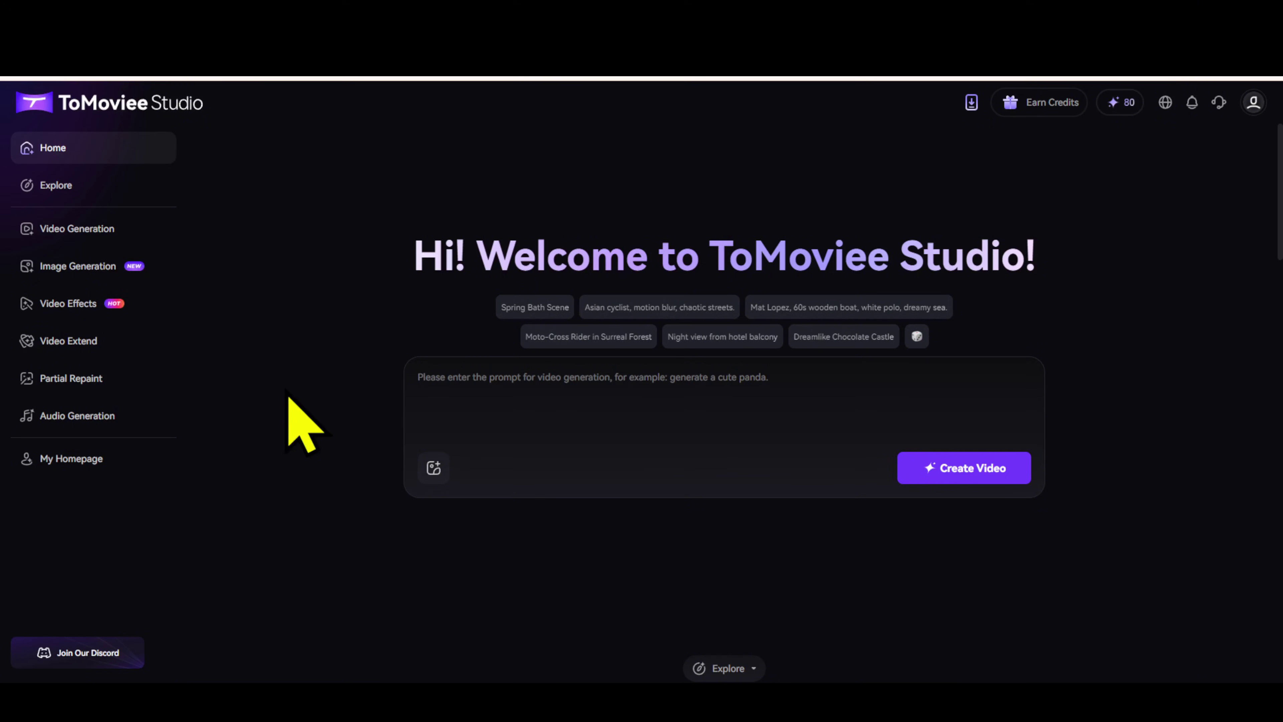
# Step: Attach the armored warrior image with its sunrise battlefield prompt and create the video for 20 credits
pyautogui.click(112, 234)
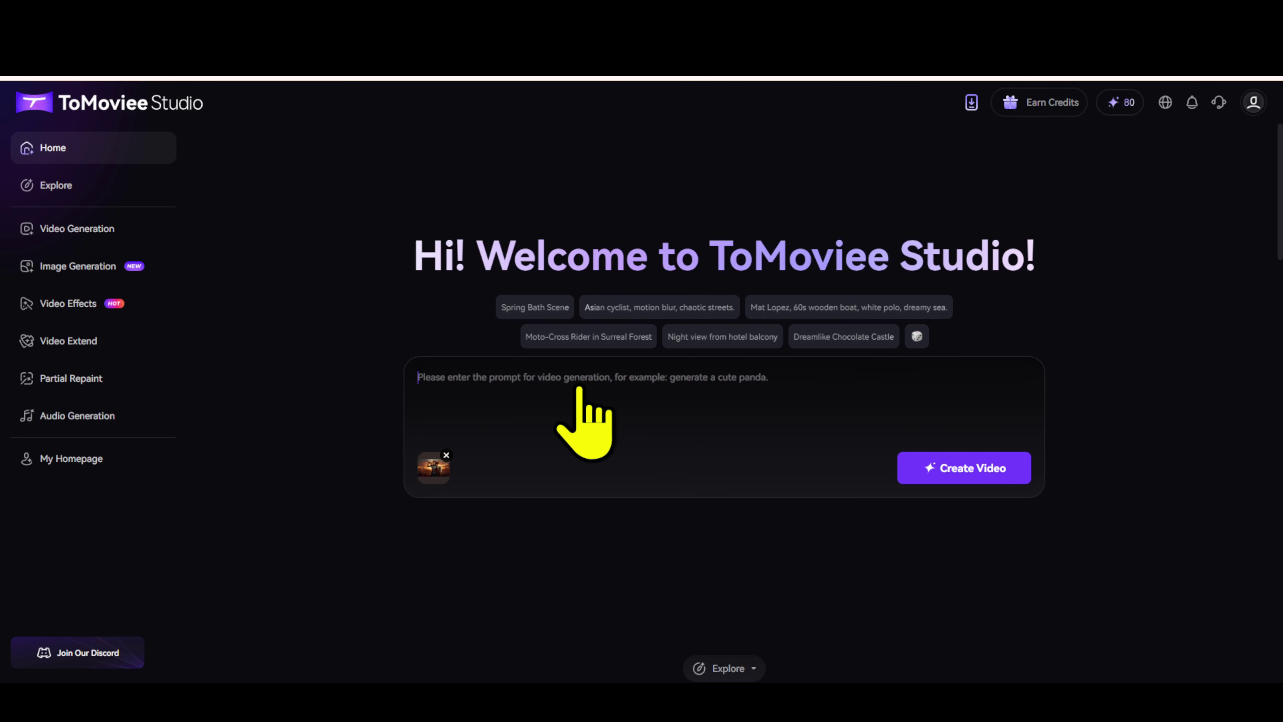
pyautogui.write('Animate the epic scene of the fearless female warrior standing on the battlefield at sunrise. Her glowing futuristic armor reflects the fiery light of the sky. Her hair and cape flow dramatically in the wind as she slowly raises her massive sword, sparks glinting off the blade. The ruined castles behind her flicker with fire and smoke, while the sky shifts with burning clouds. Add slow-motion cinematic camera movement: starting with a wide shot of the battlefield, then zooming in on her determined face. Epic, powerful, ultra-realistic 3D cinematic style, full of intensity and grandeur like a blockbuster movie trailer')
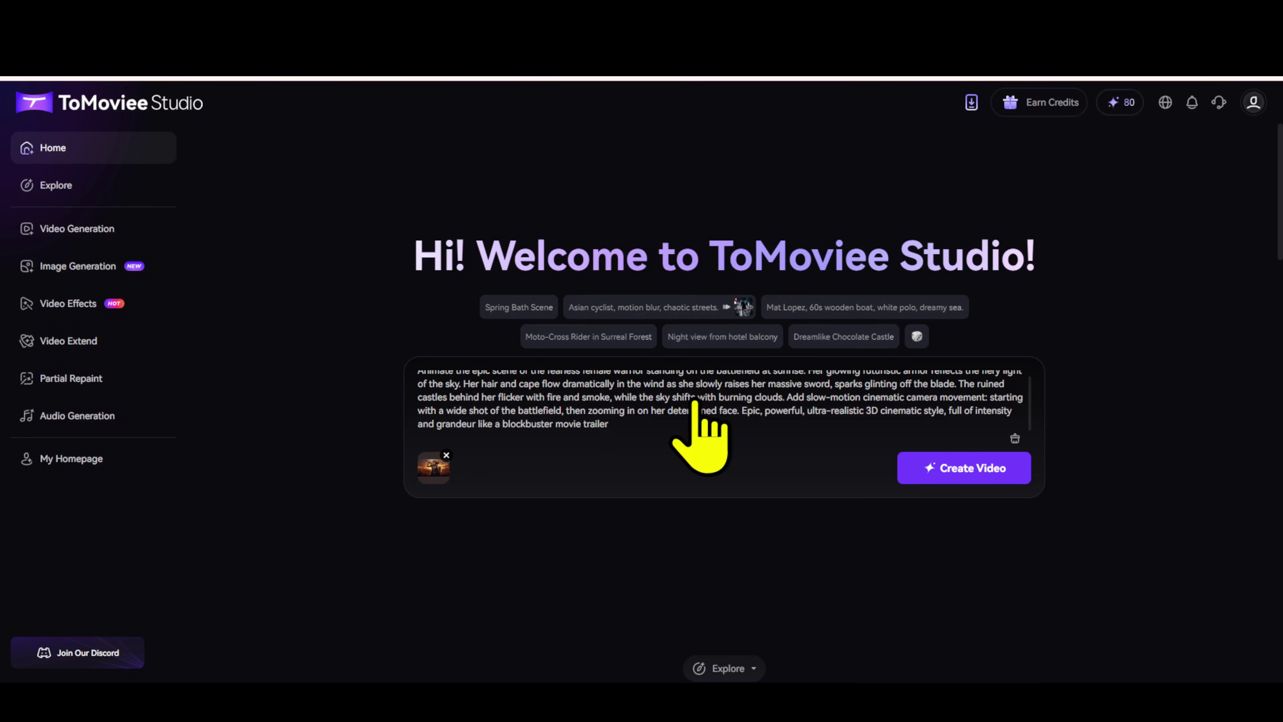
pyautogui.click(974, 470)
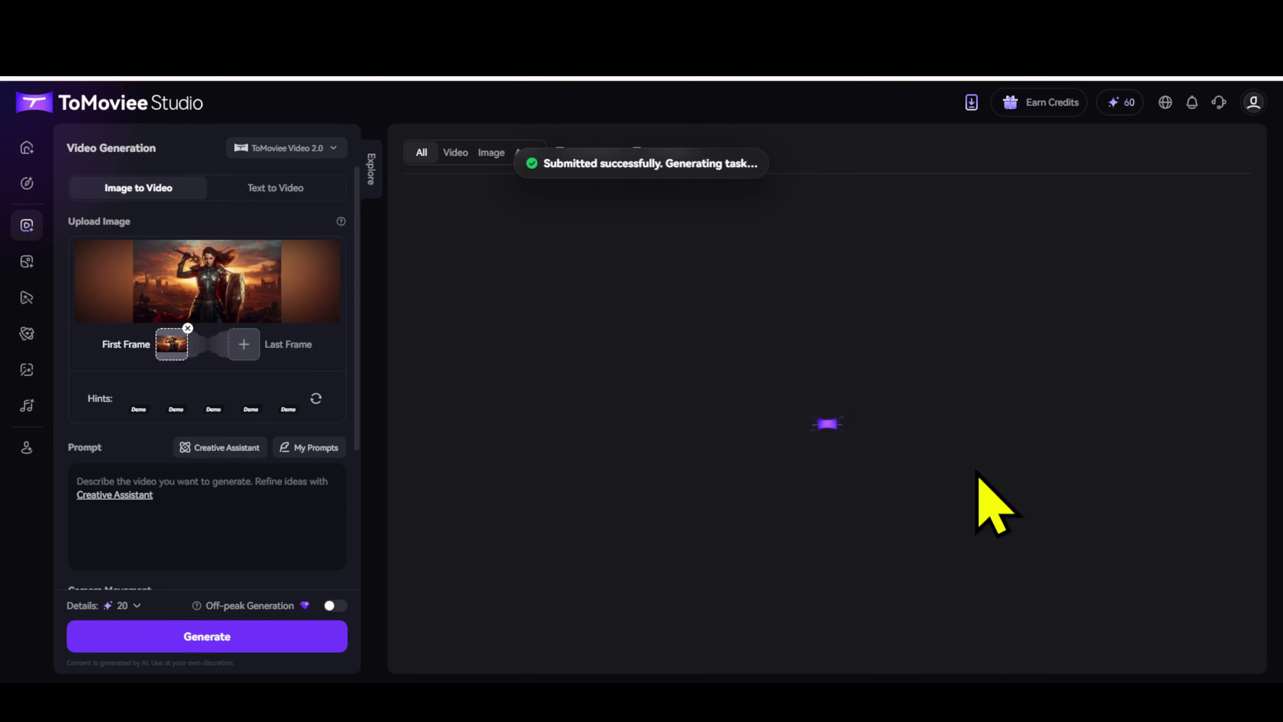
# Step: Watch the finished warrior clip full screen, pause it, and bring up its download options
pyautogui.scroll(-4, 338, 530)
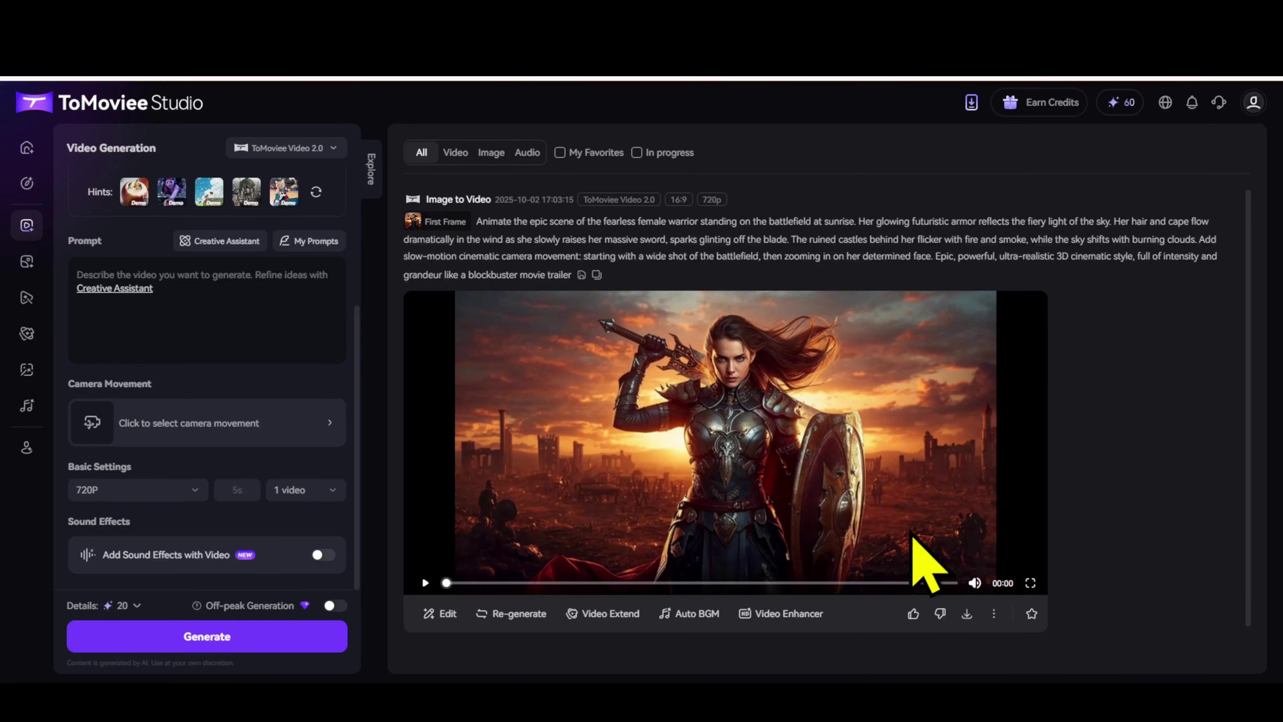
pyautogui.click(1029, 584)
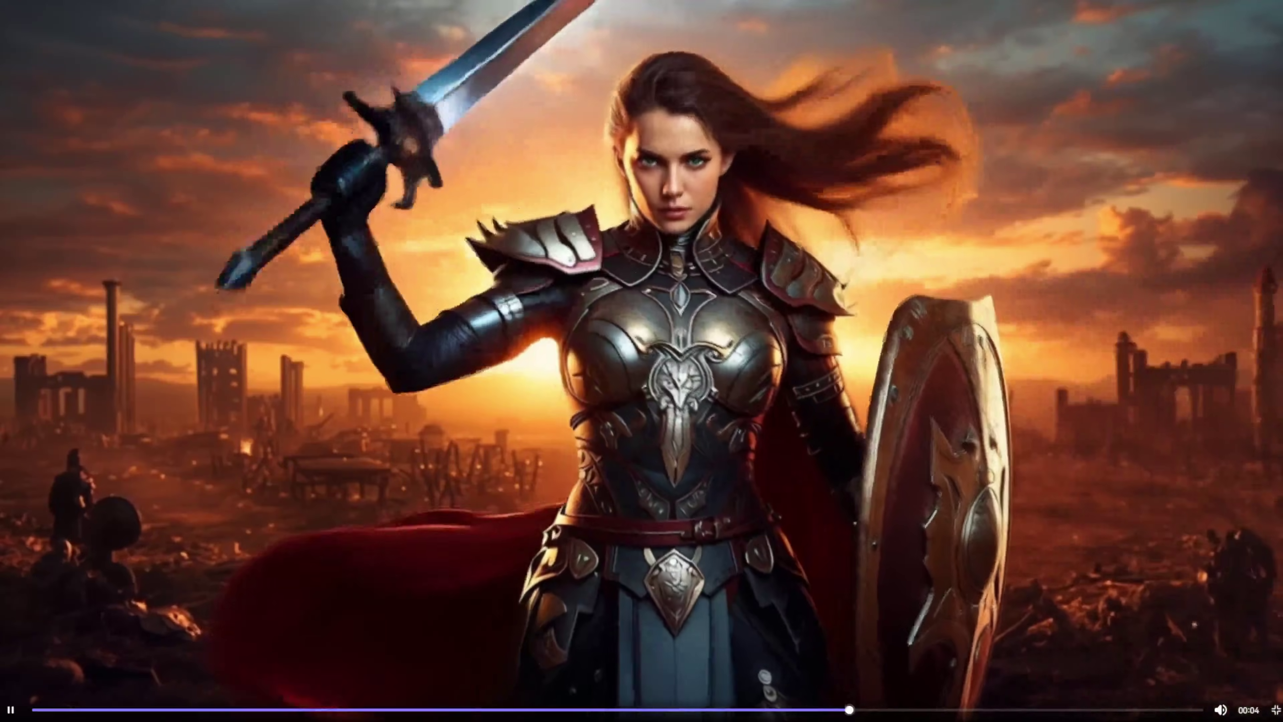
pyautogui.click(1225, 567)
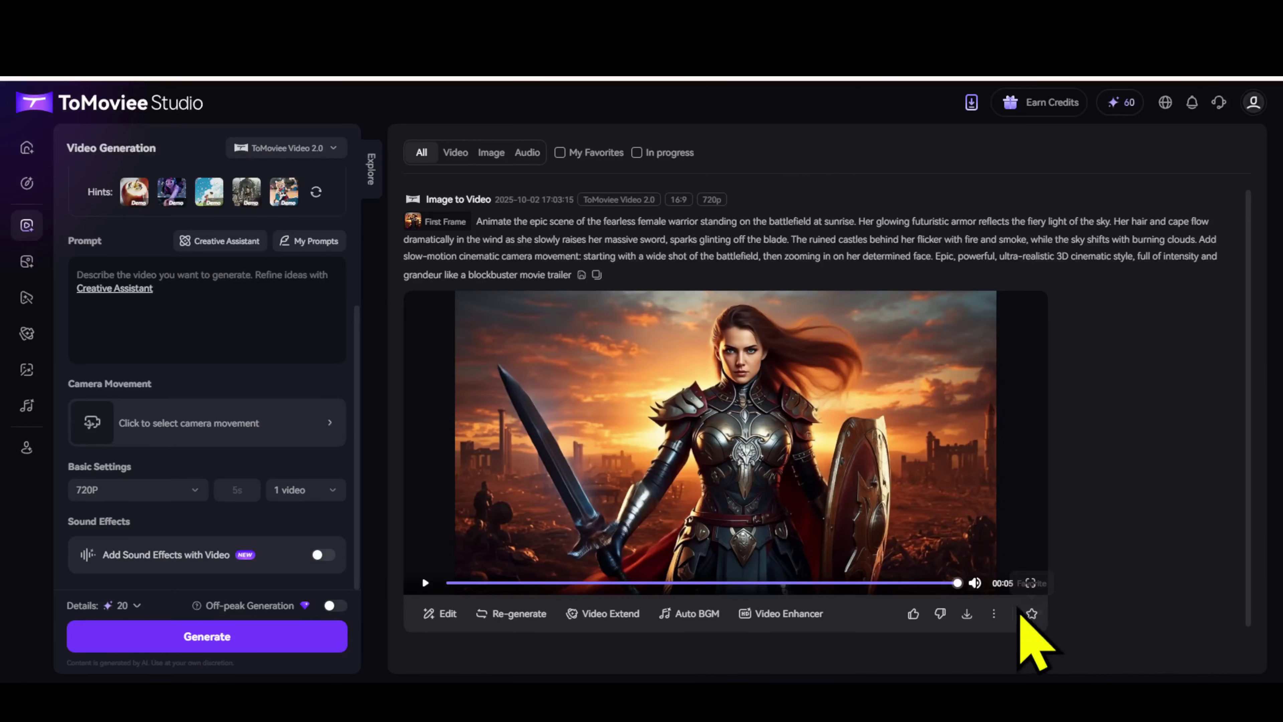
pyautogui.click(965, 613)
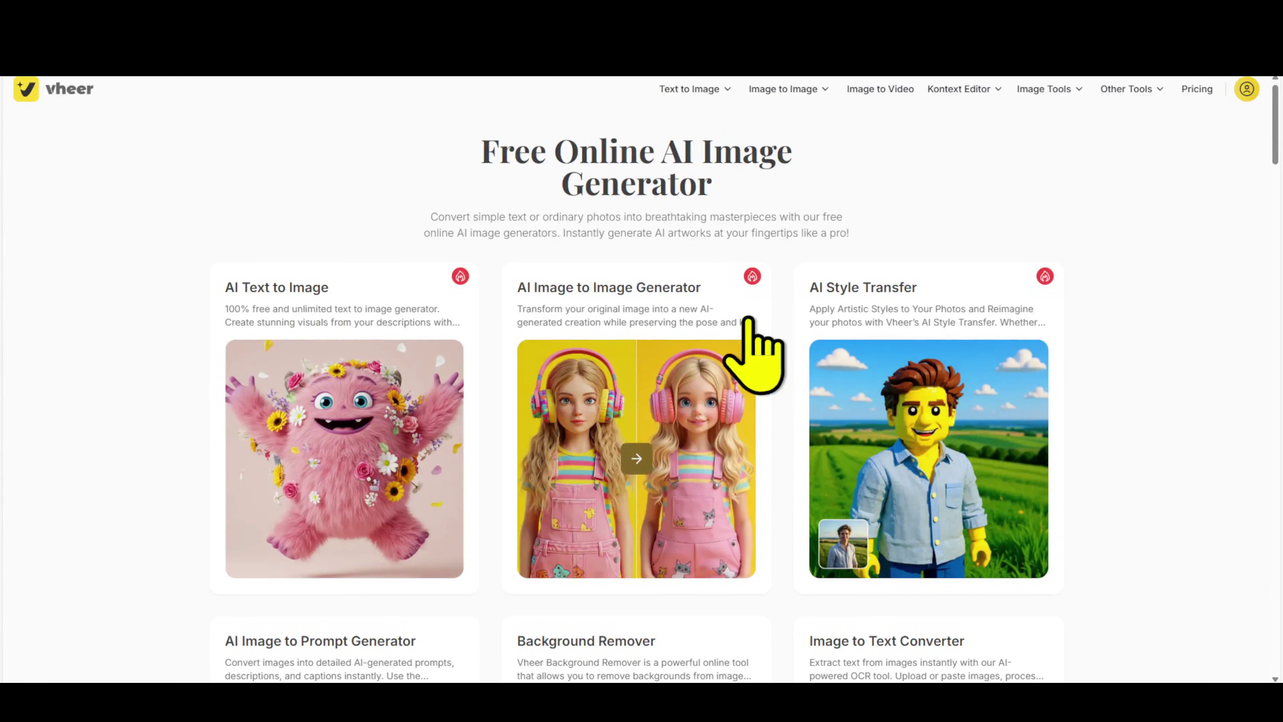
# Step: Browse the Vheer tool cards, then go to Image to Video from the top navigation
pyautogui.scroll(-1, 530, 412)
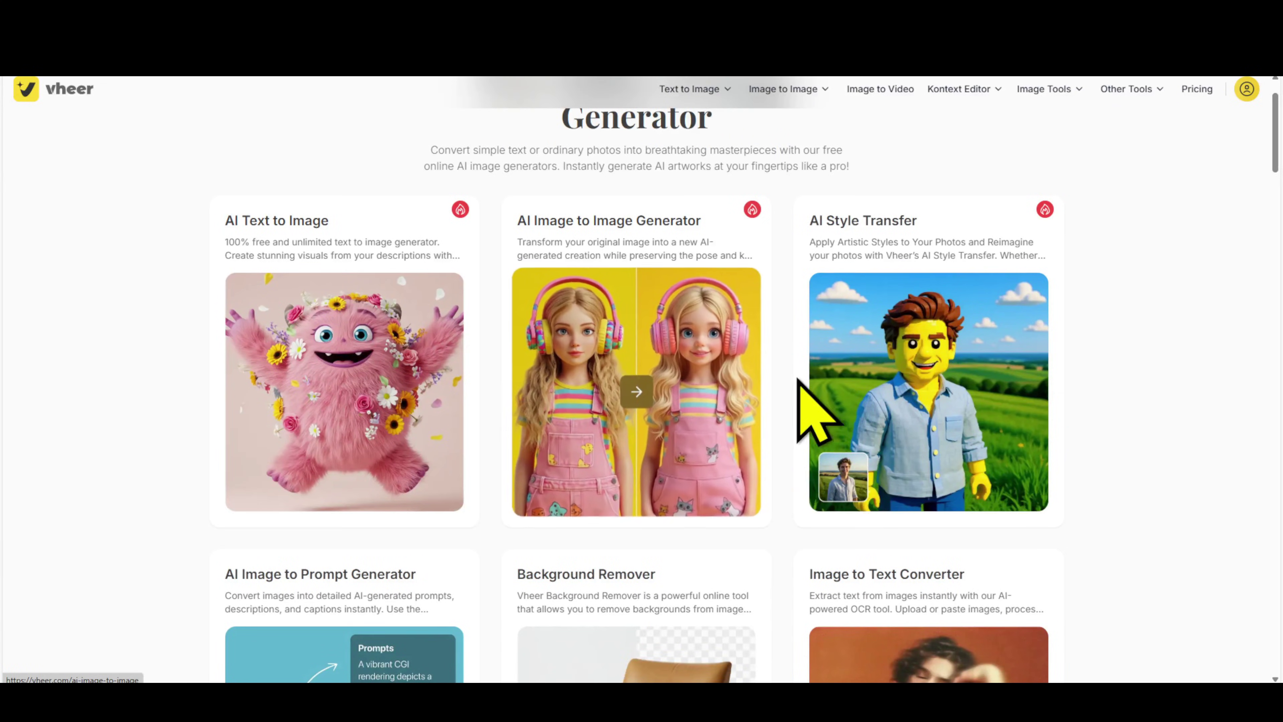
pyautogui.scroll(1, 300, 333)
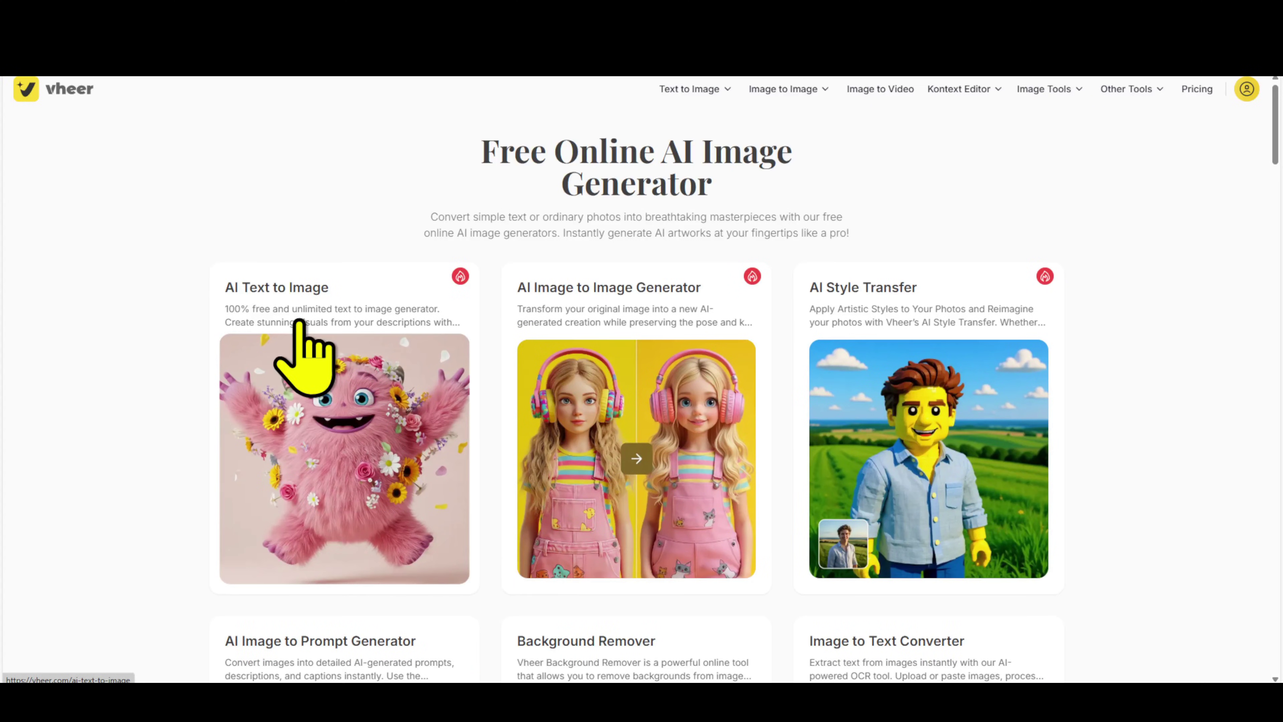
pyautogui.scroll(-5, 523, 386)
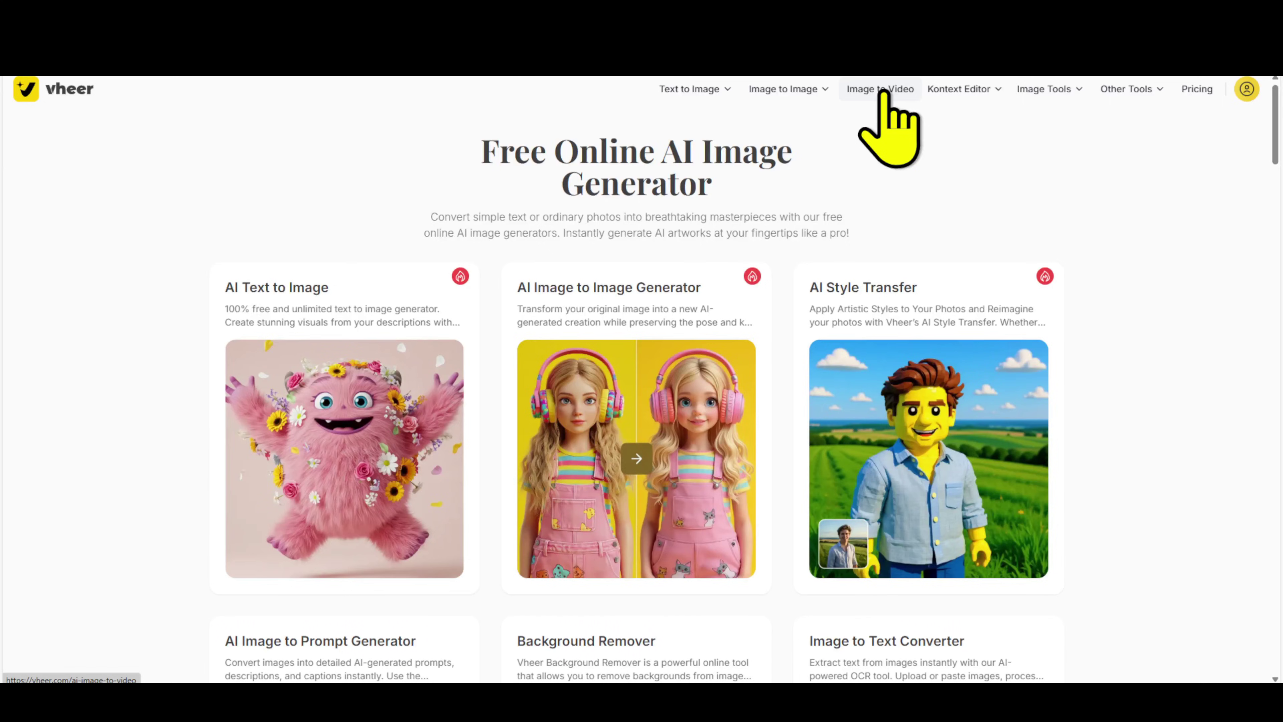
pyautogui.click(880, 90)
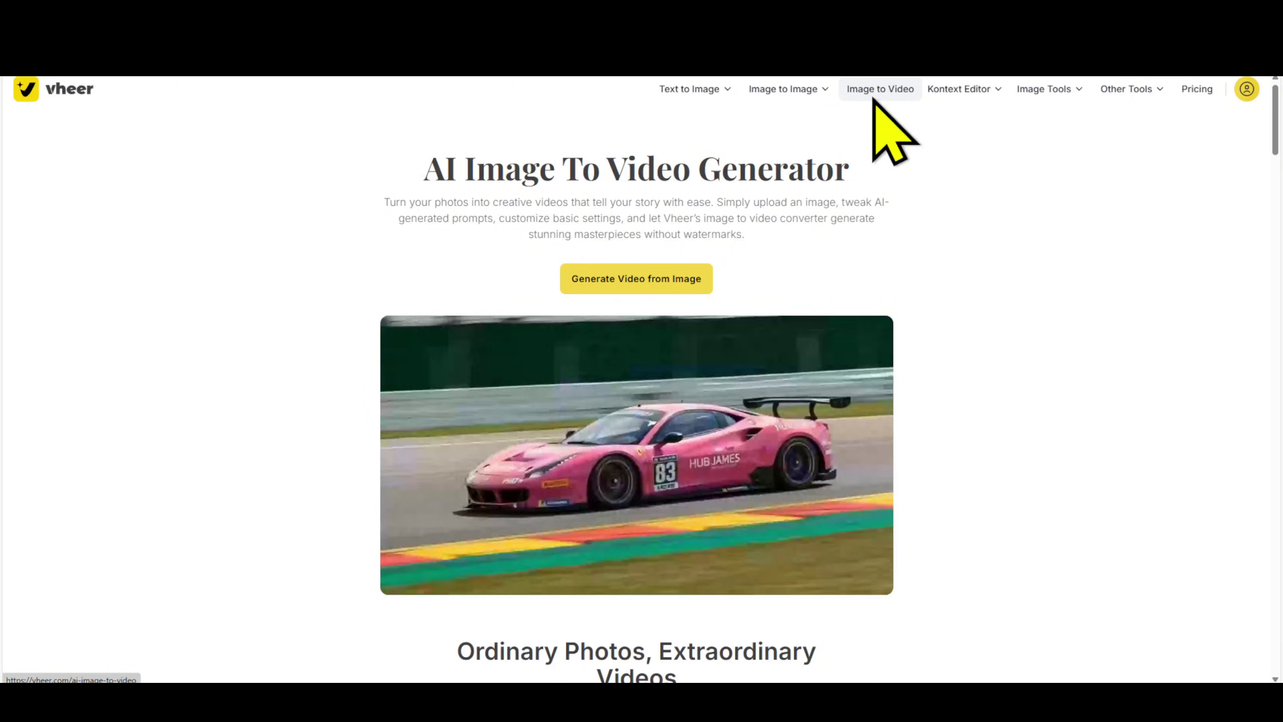
# Step: Upload the floating temple image, paste the epic fantasy portal prompt, and generate the video
pyautogui.click(700, 289)
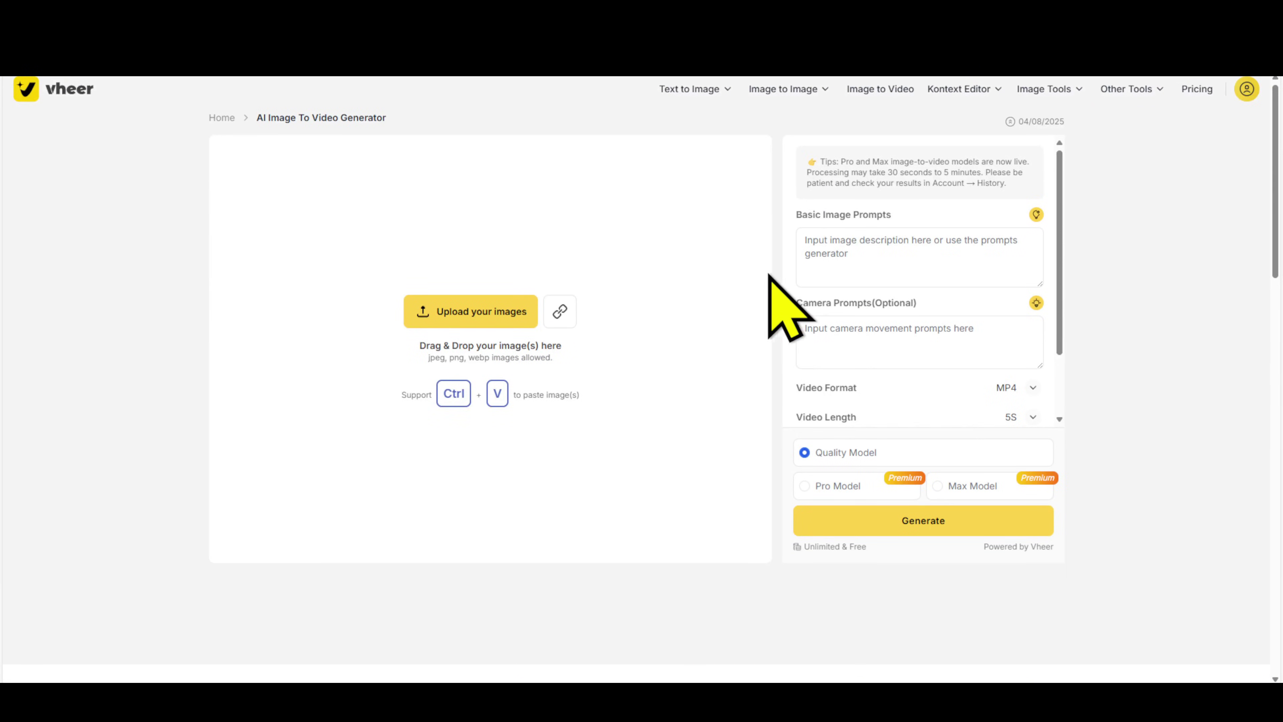
pyautogui.click(470, 310)
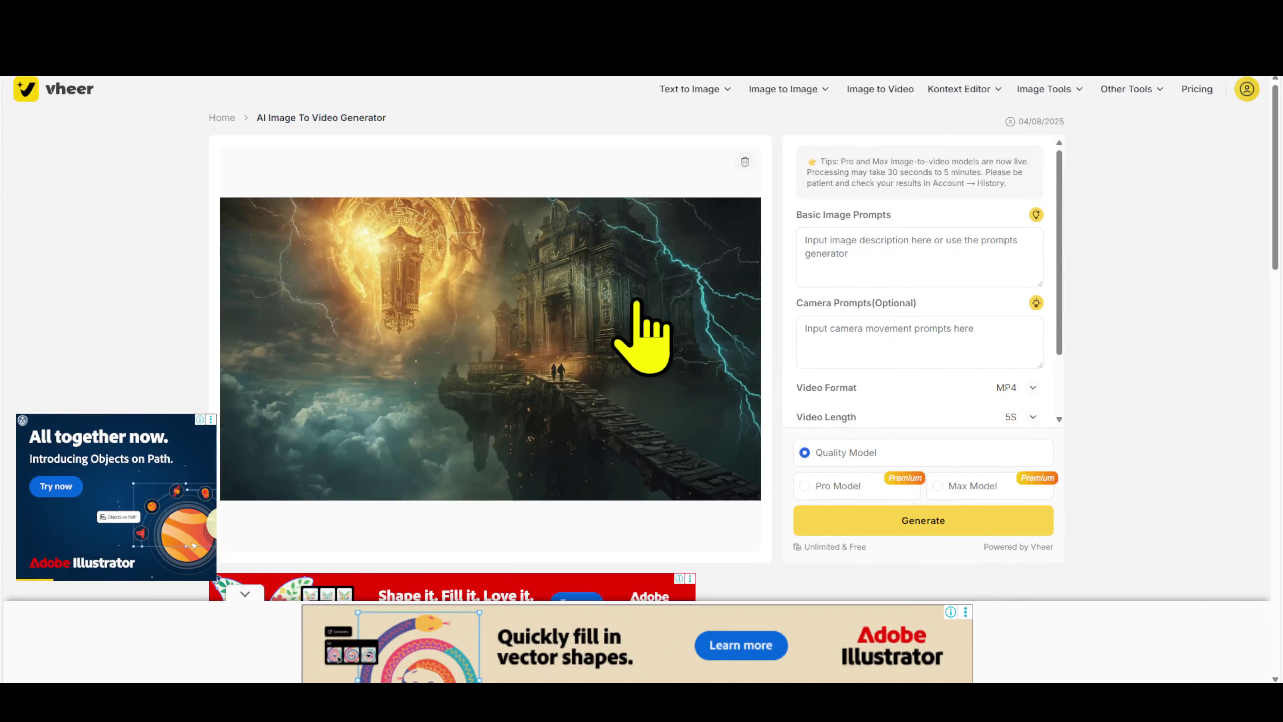
pyautogui.click(944, 258)
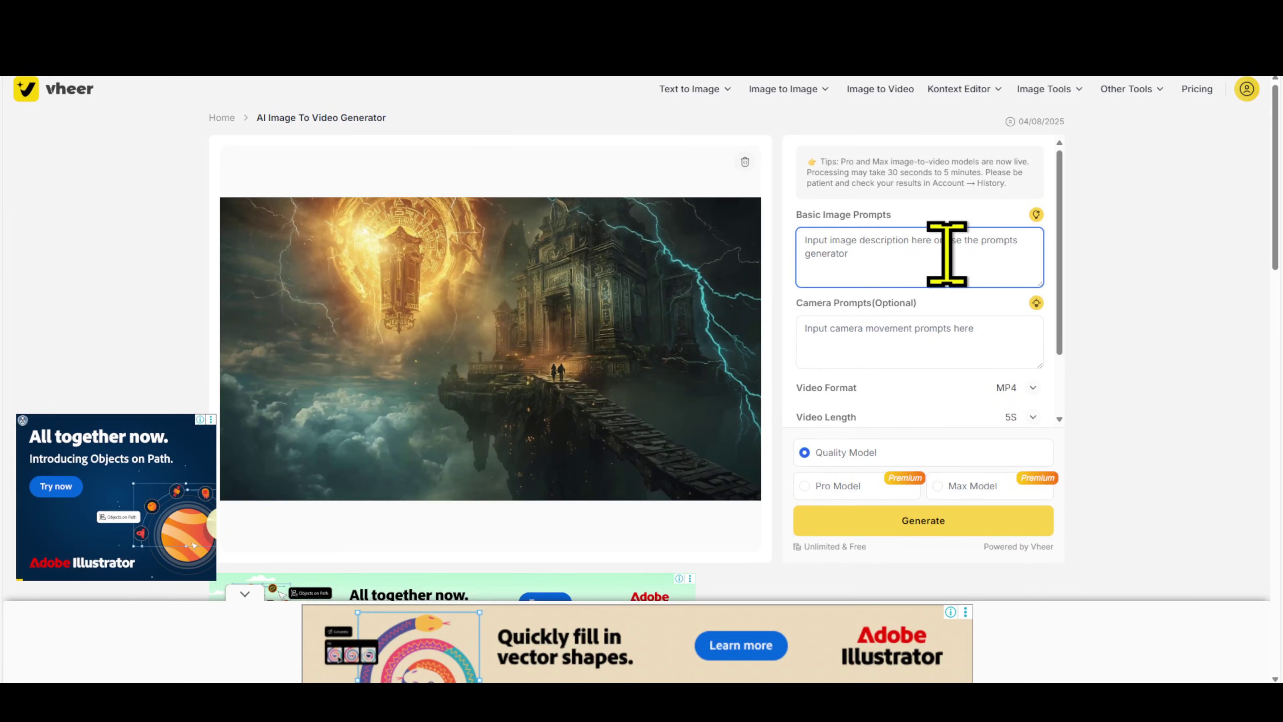
pyautogui.hotkey('ctrl', 'v')
pyautogui.scroll(3, 953, 269)
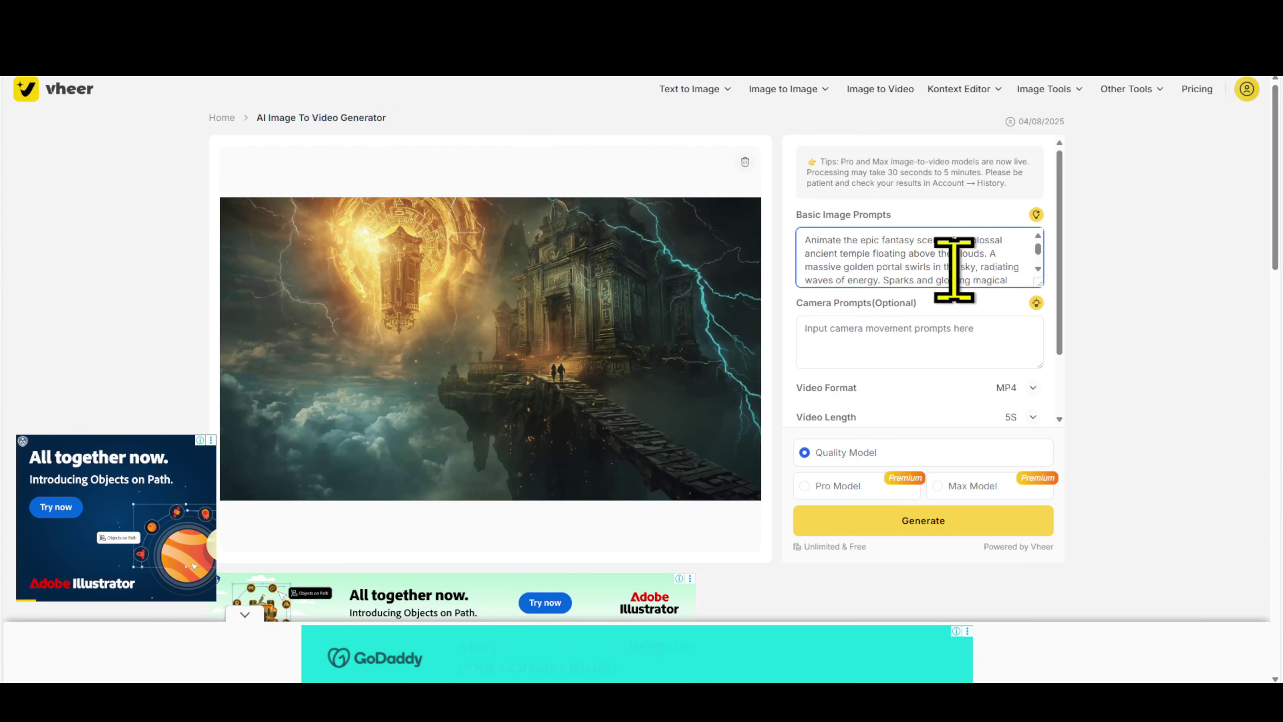
pyautogui.scroll(-5, 954, 269)
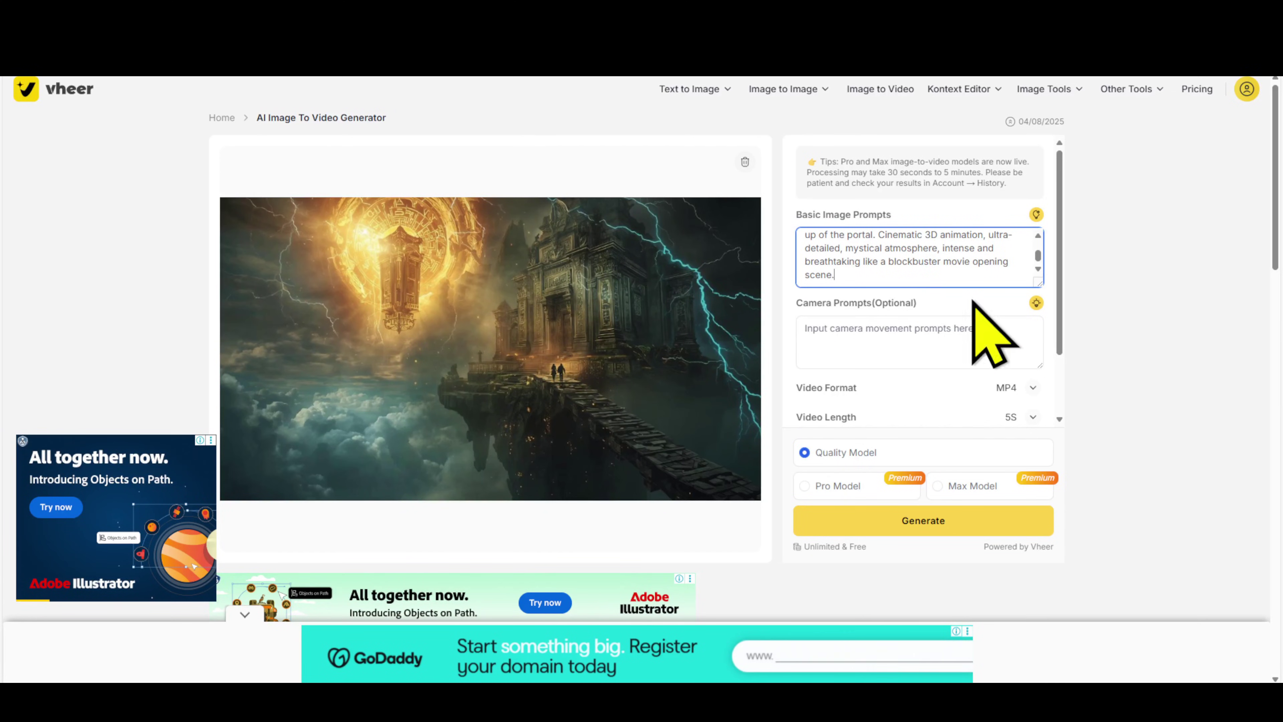
pyautogui.click(864, 532)
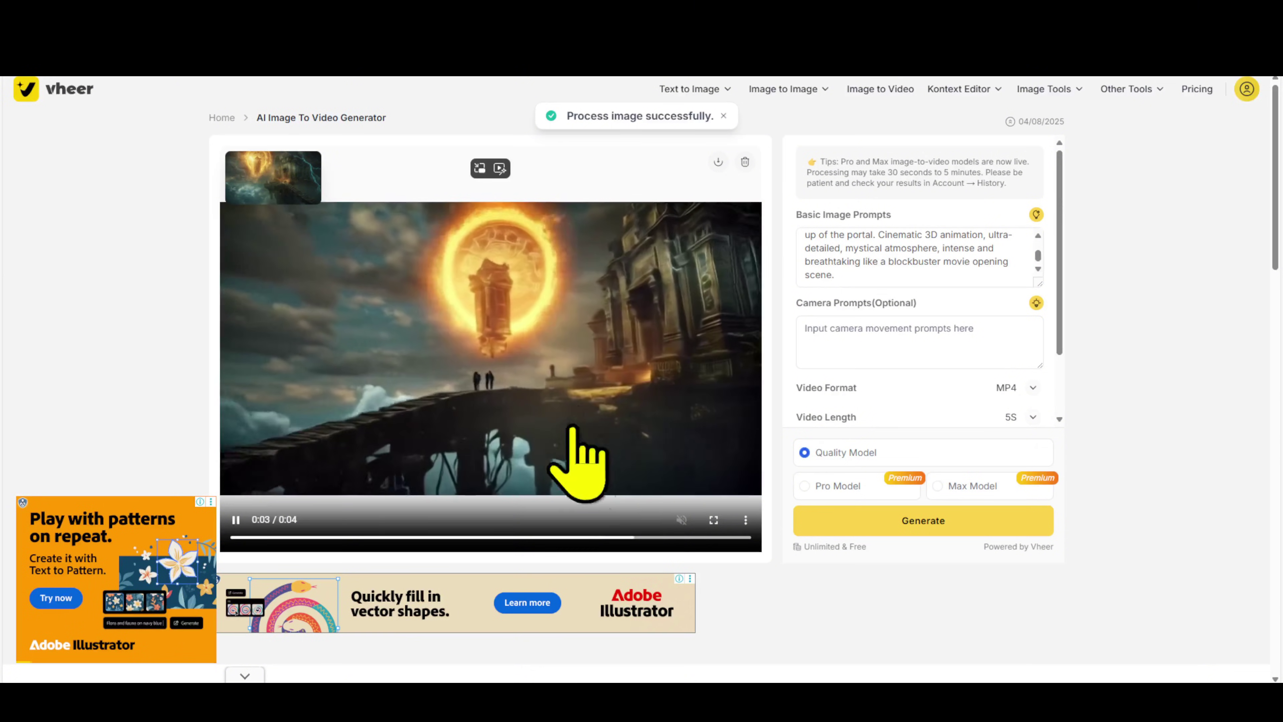
# Step: View the temple clip full screen, then play the downloaded MP4 full screen in a media player
pyautogui.click(714, 520)
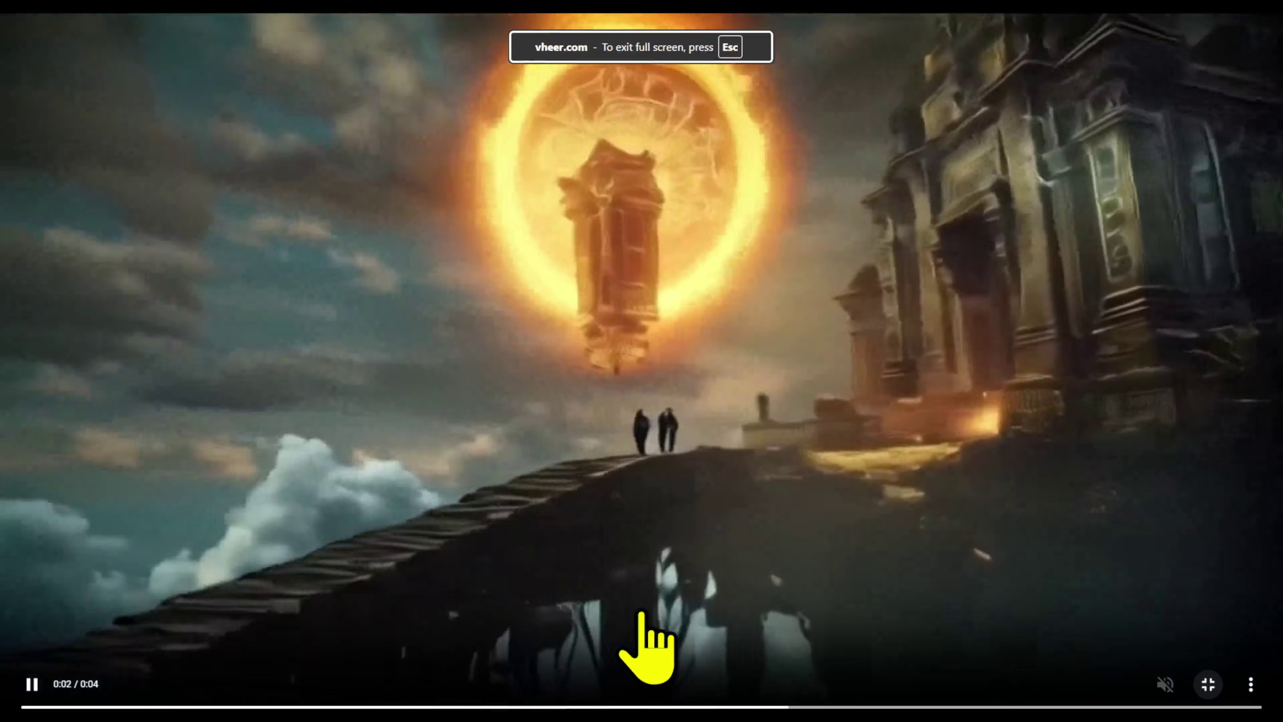
pyautogui.press('Escape')
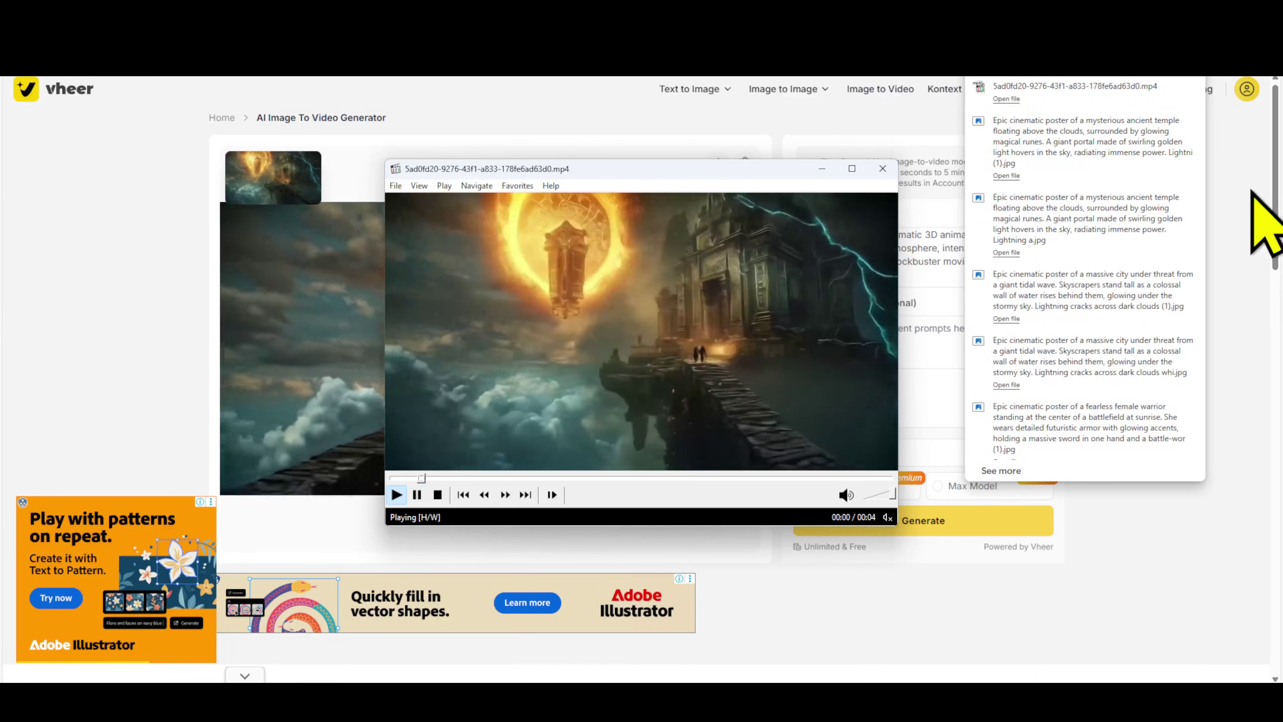
pyautogui.doubleClick(833, 197)
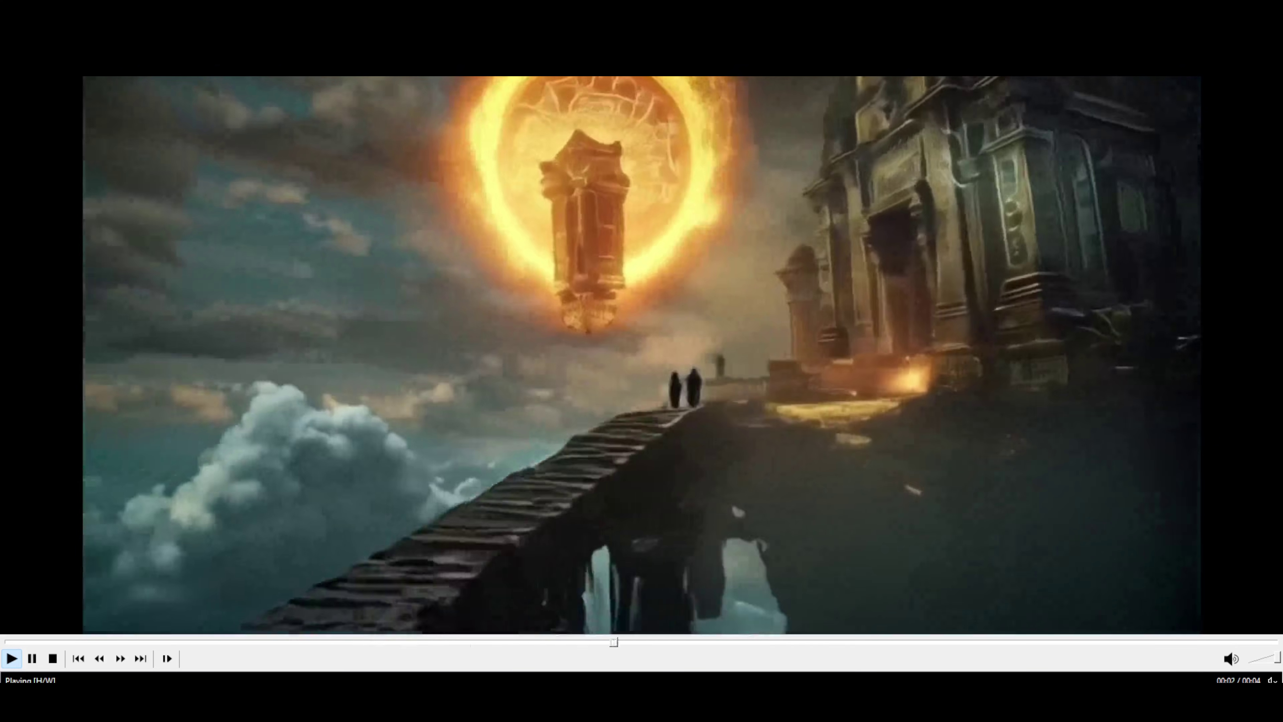